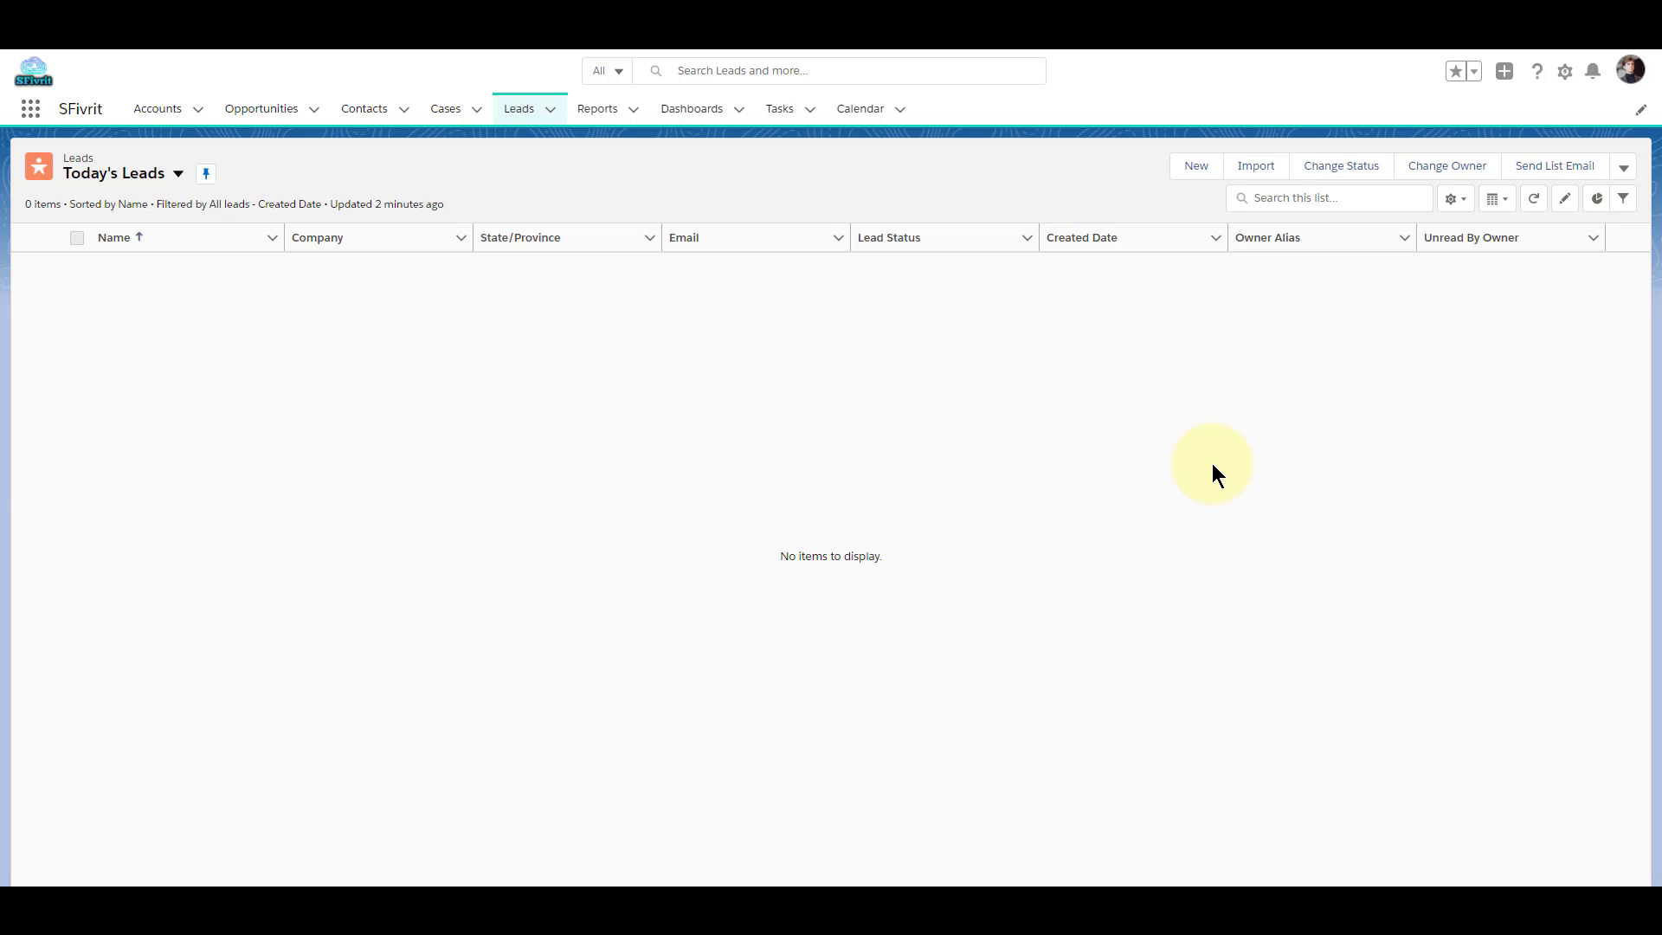
# Find the Web-to-Lead settings in Salesforce Setup by searching for "web", and start creating a Web-to-Lead form
pyautogui.click(1571, 80)
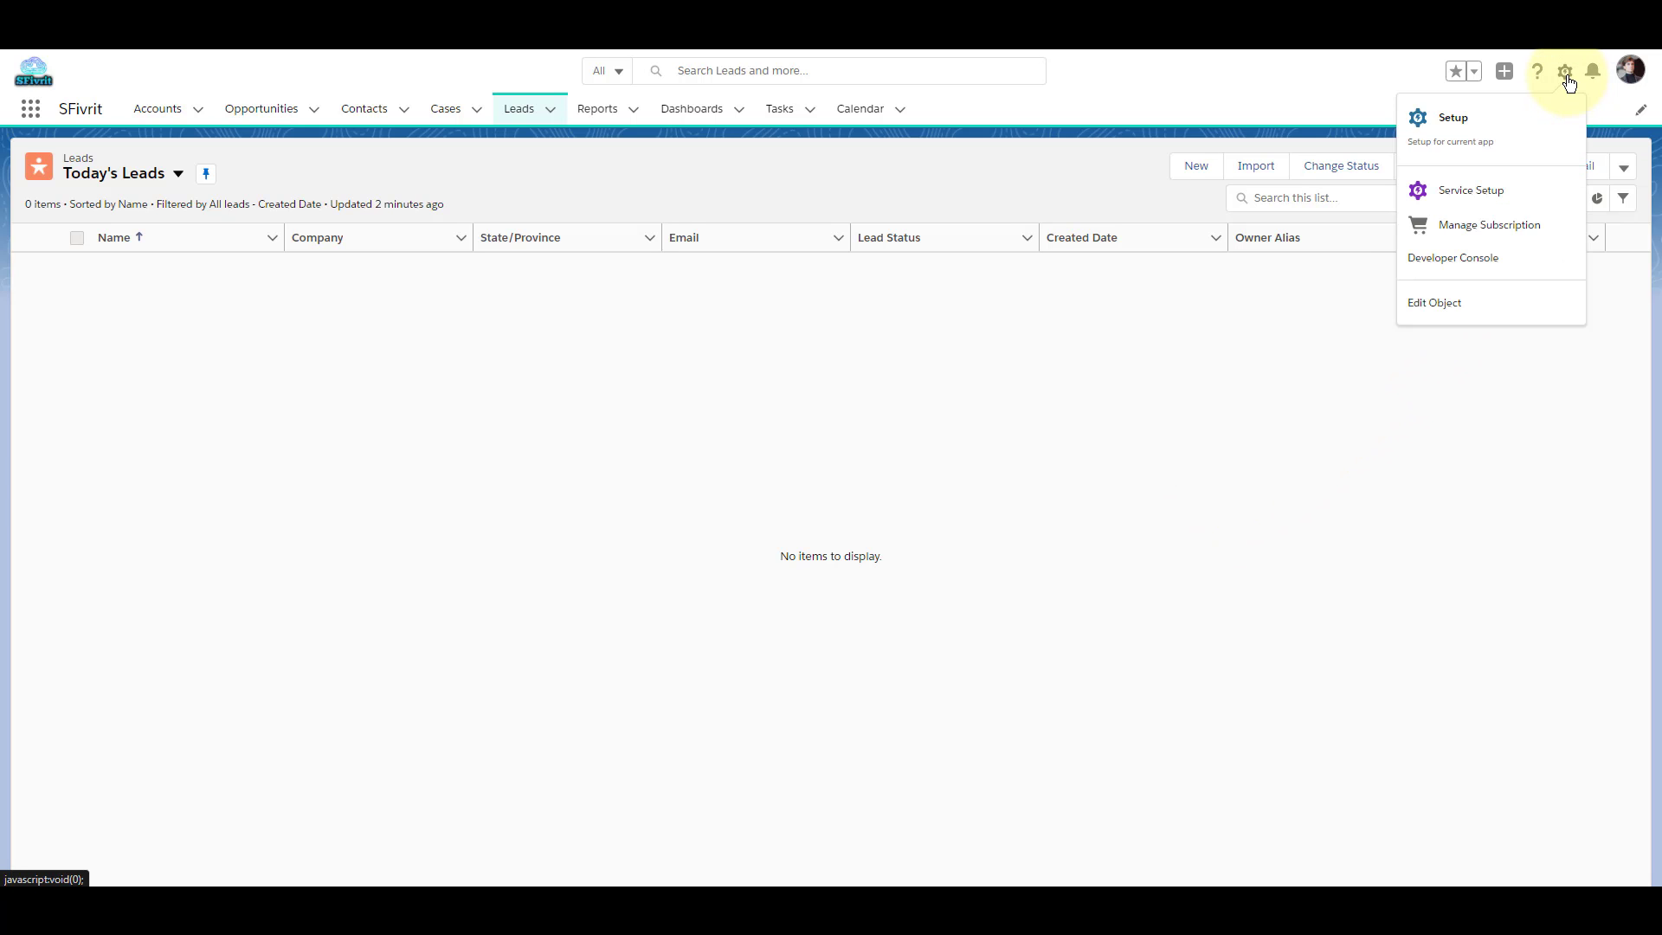
pyautogui.click(1499, 134)
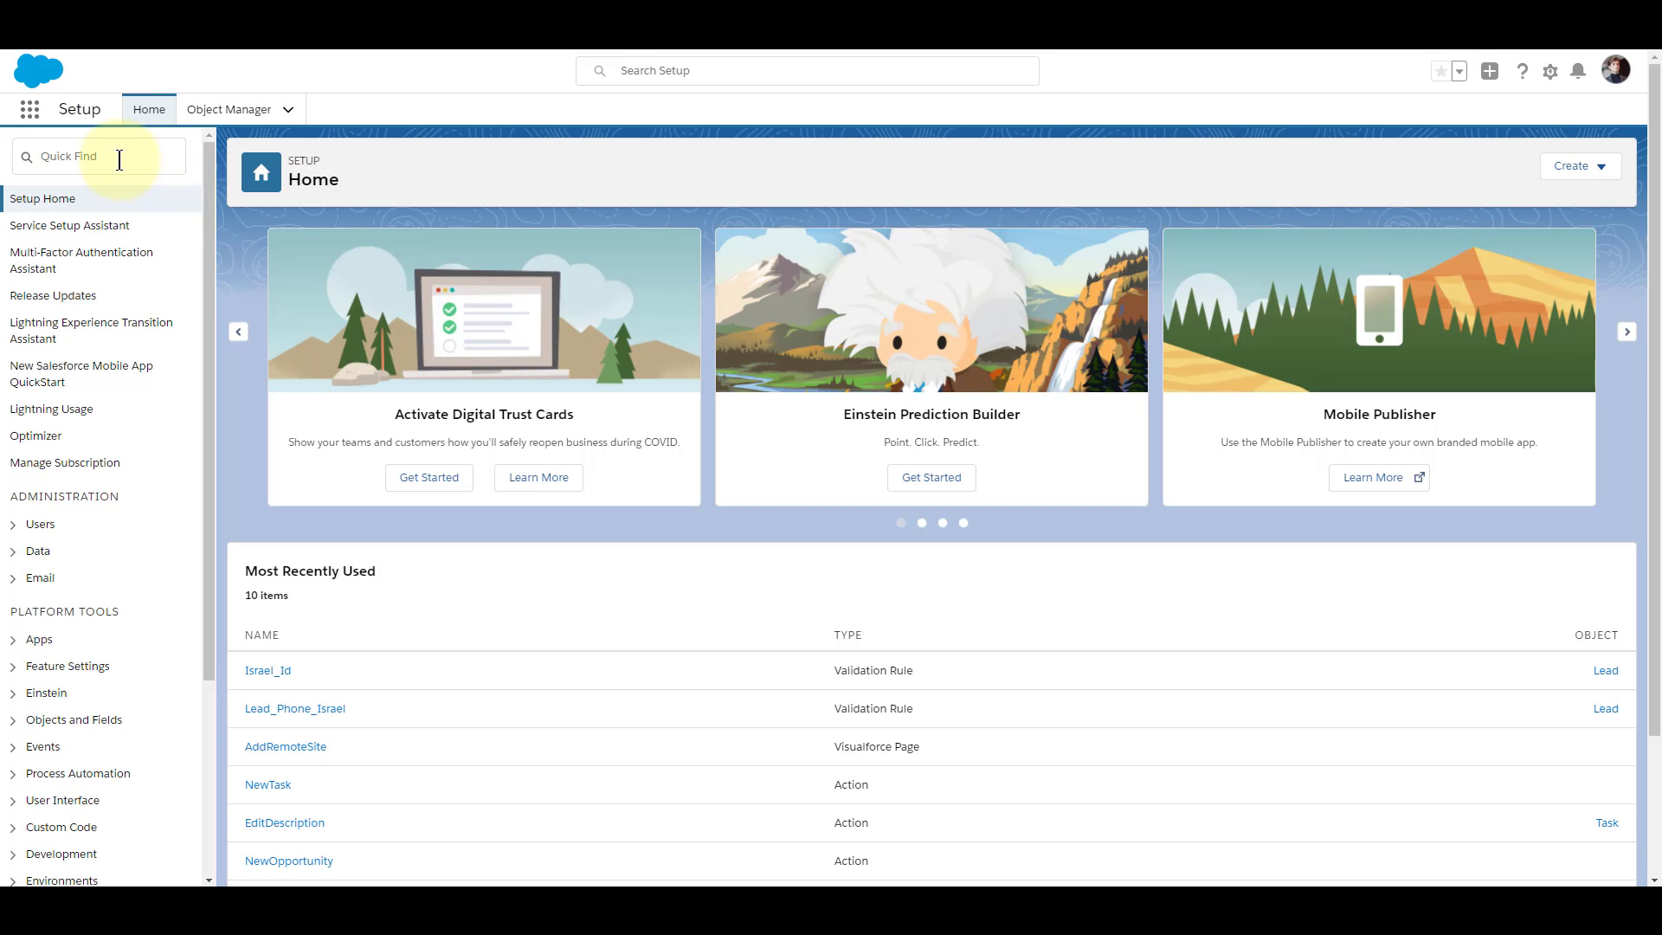
pyautogui.click(69, 156)
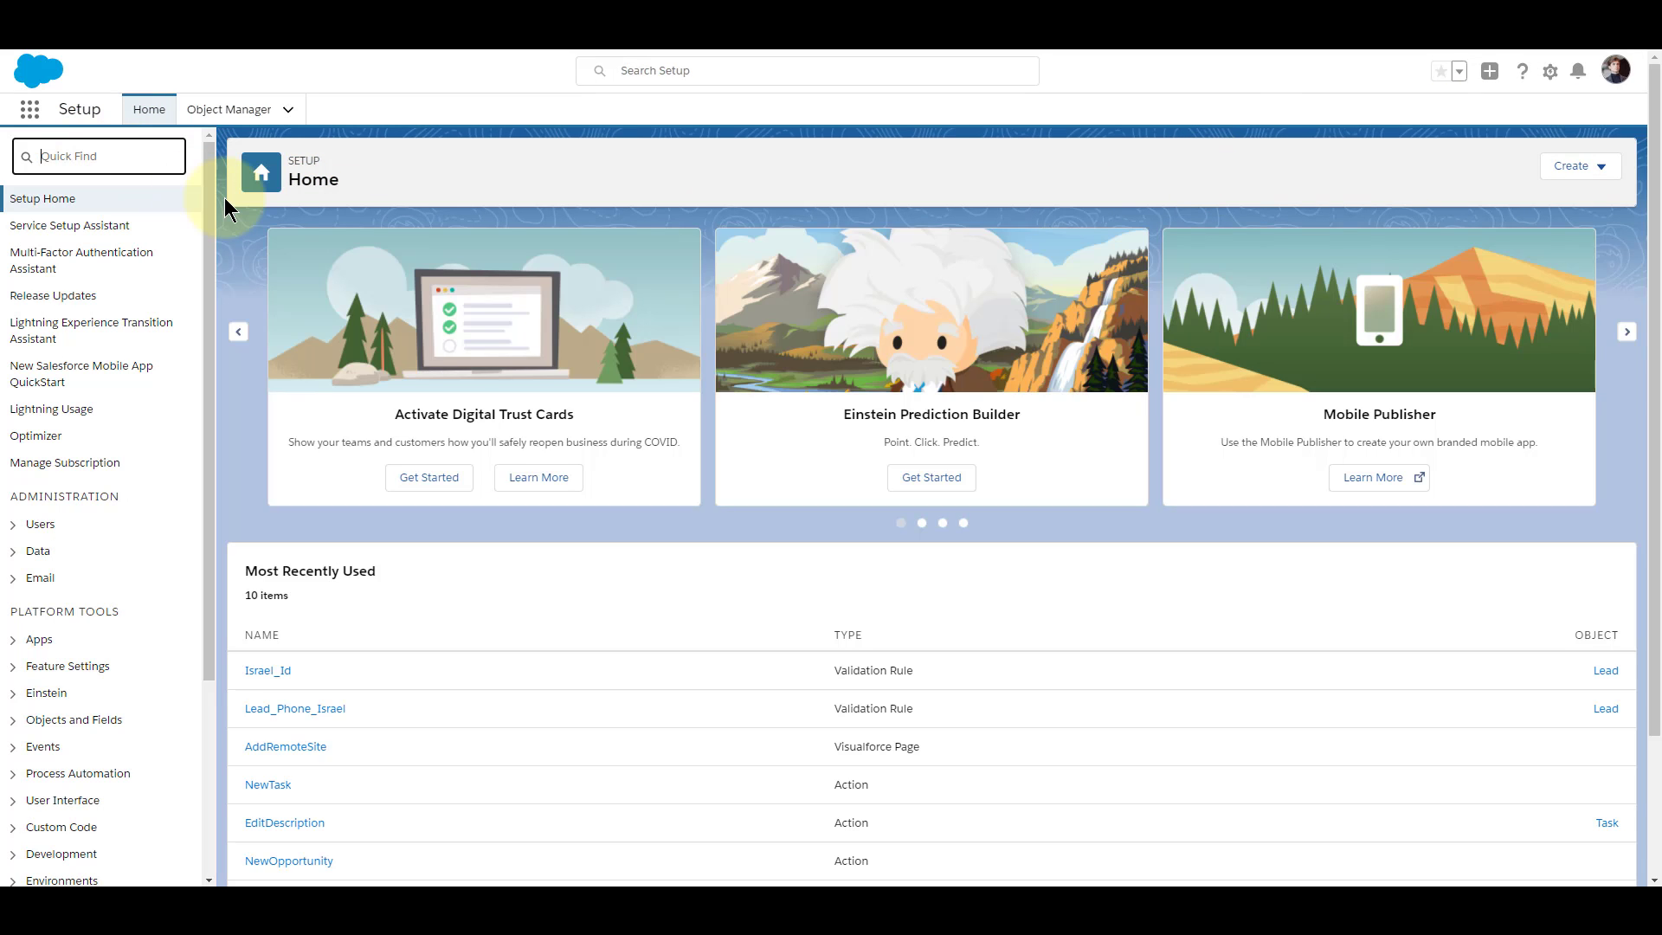
pyautogui.write('web')
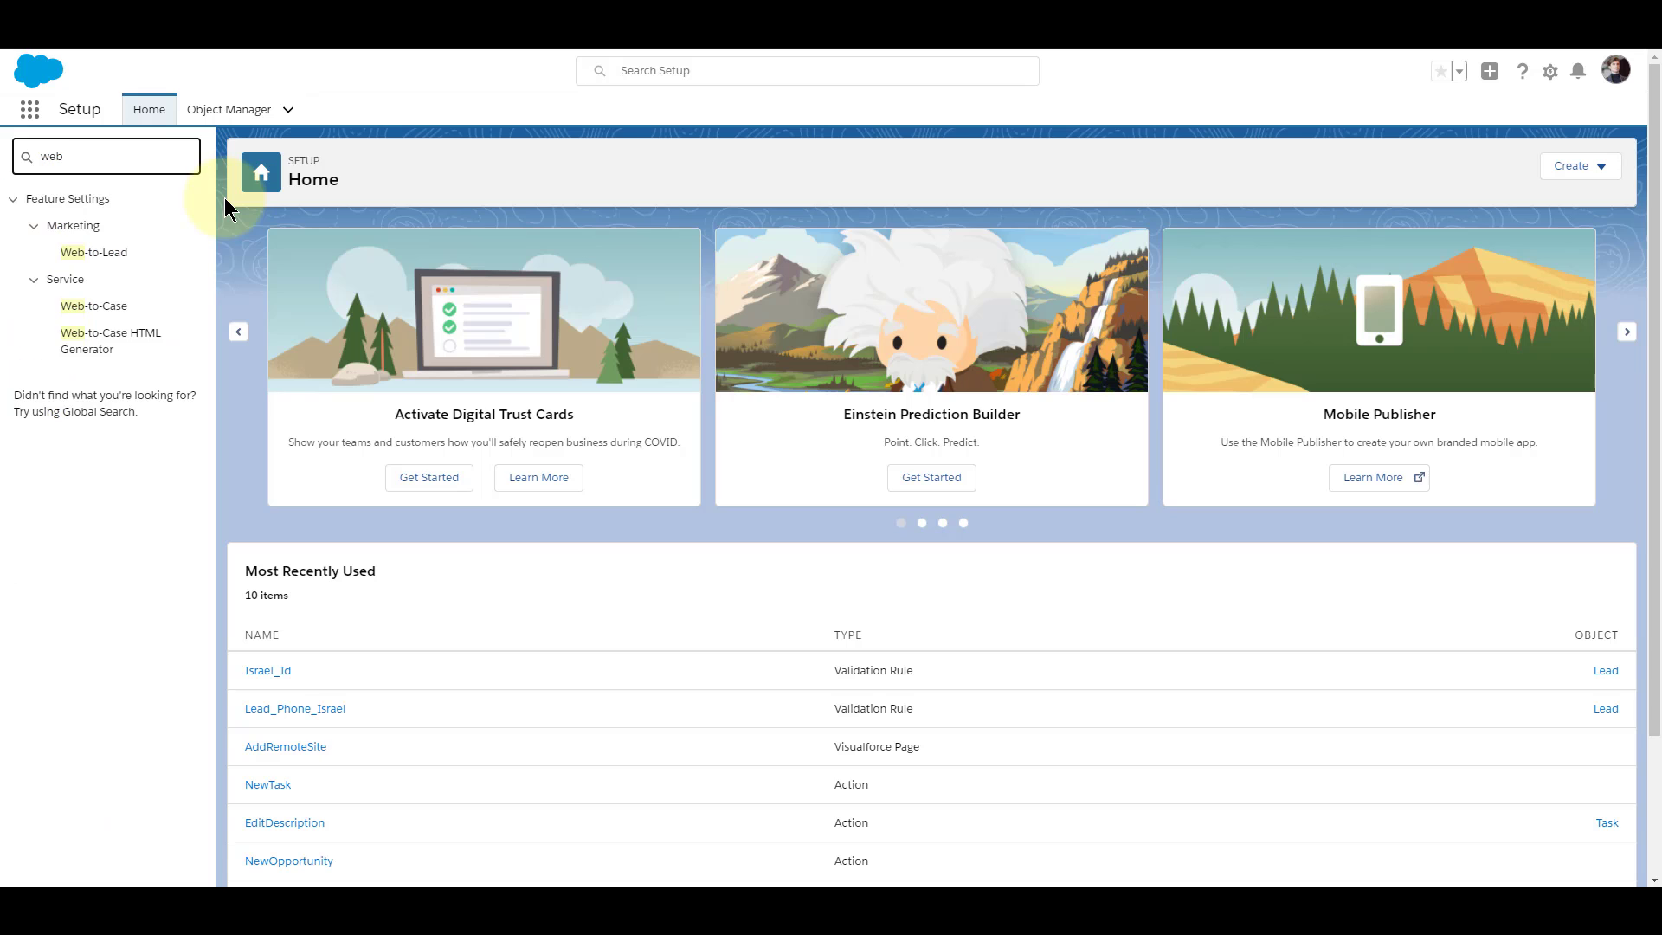
pyautogui.click(95, 253)
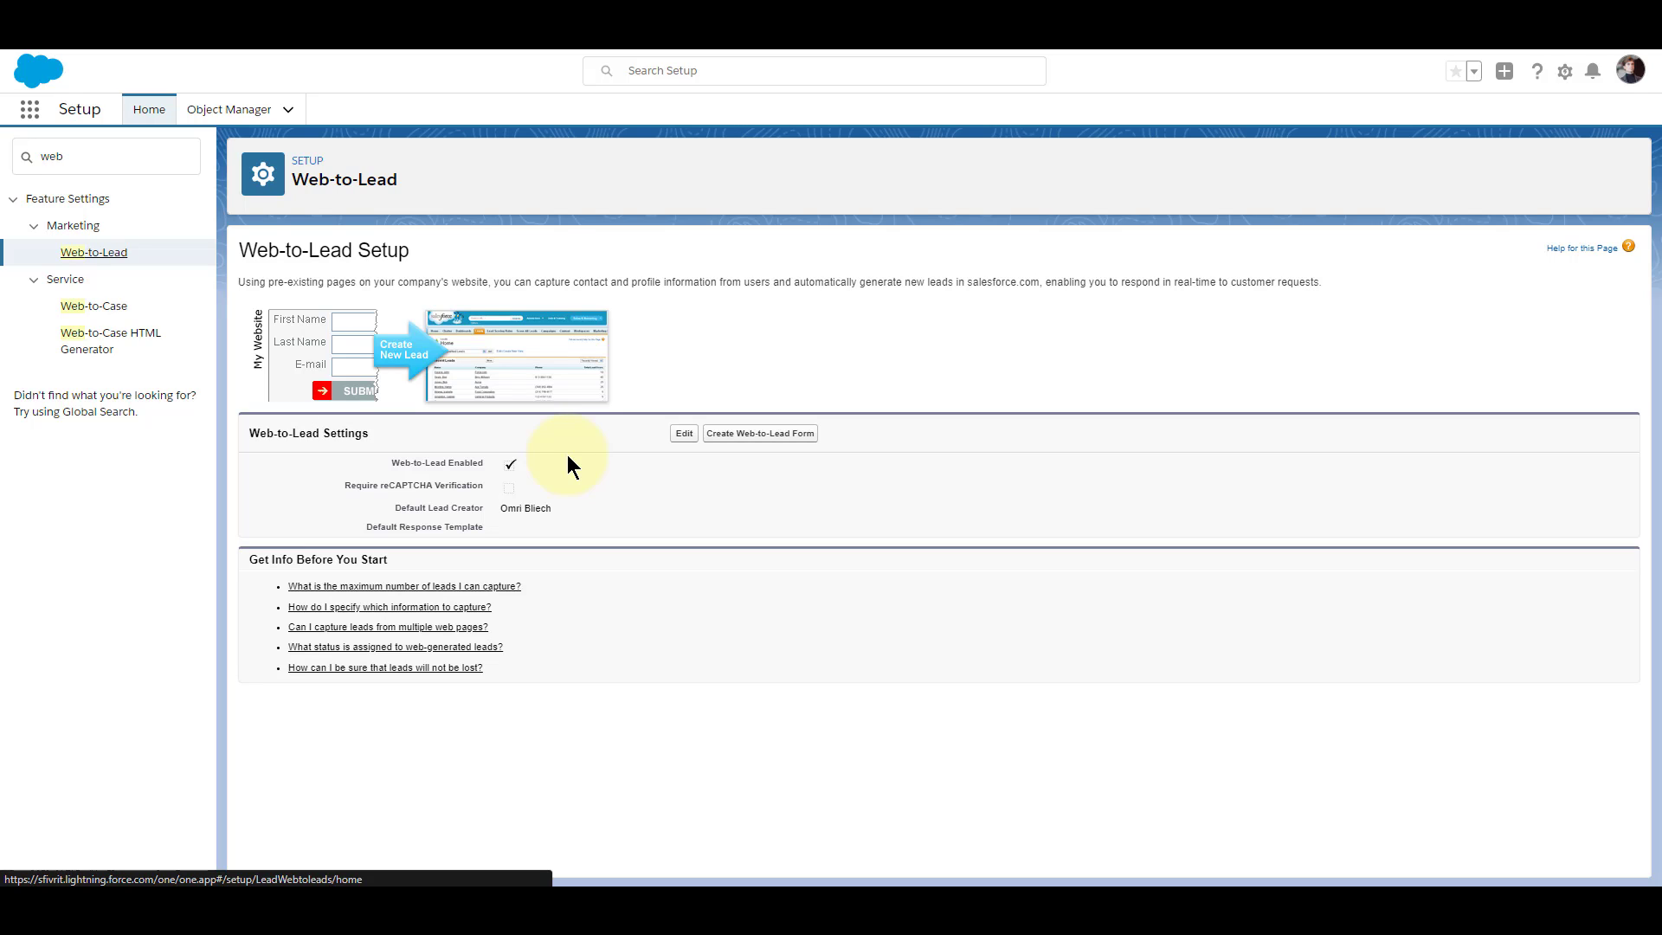
pyautogui.click(809, 442)
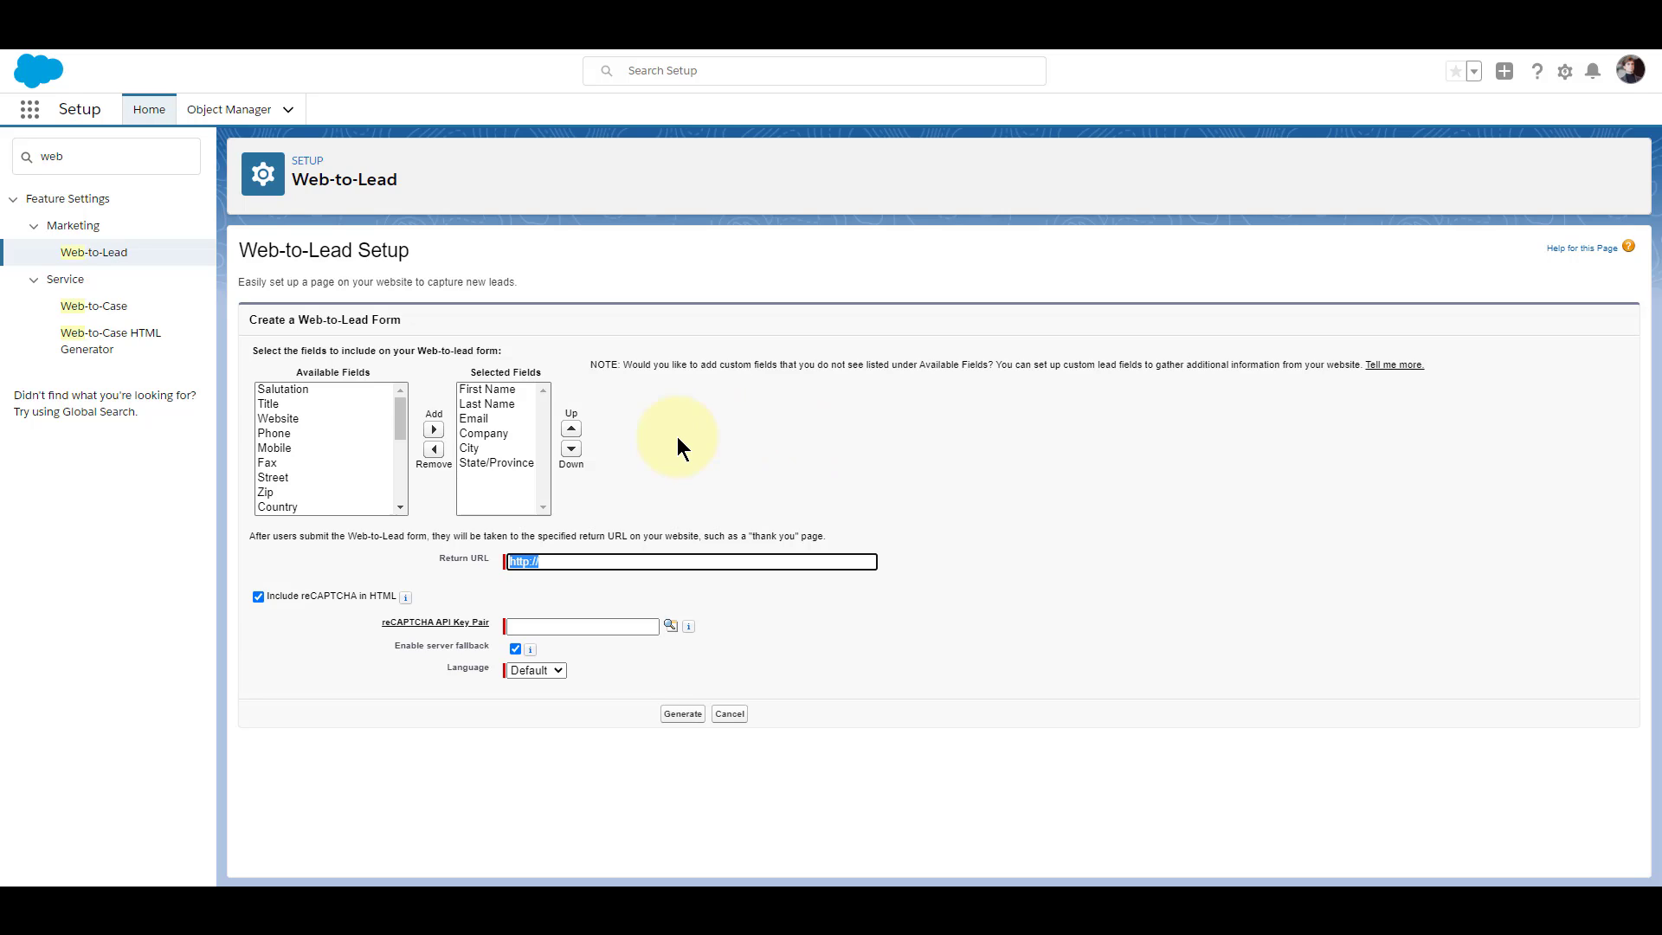
# Remove City and State/Province from the form's selected fields and add Description
pyautogui.click(509, 449)
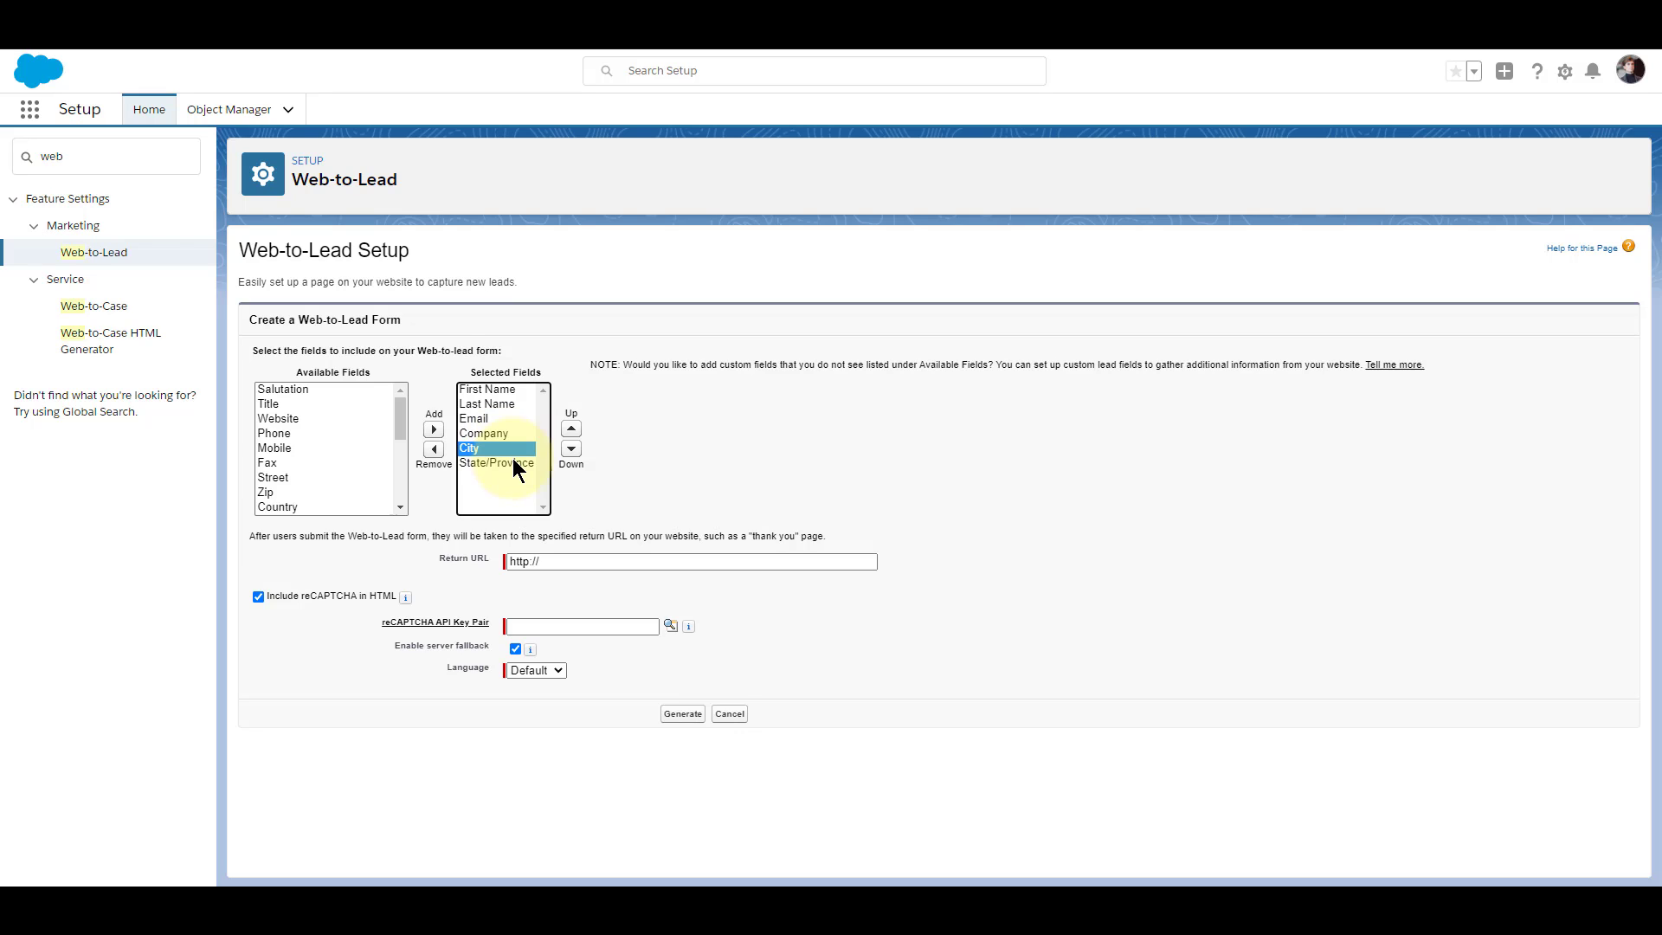
pyautogui.click(433, 449)
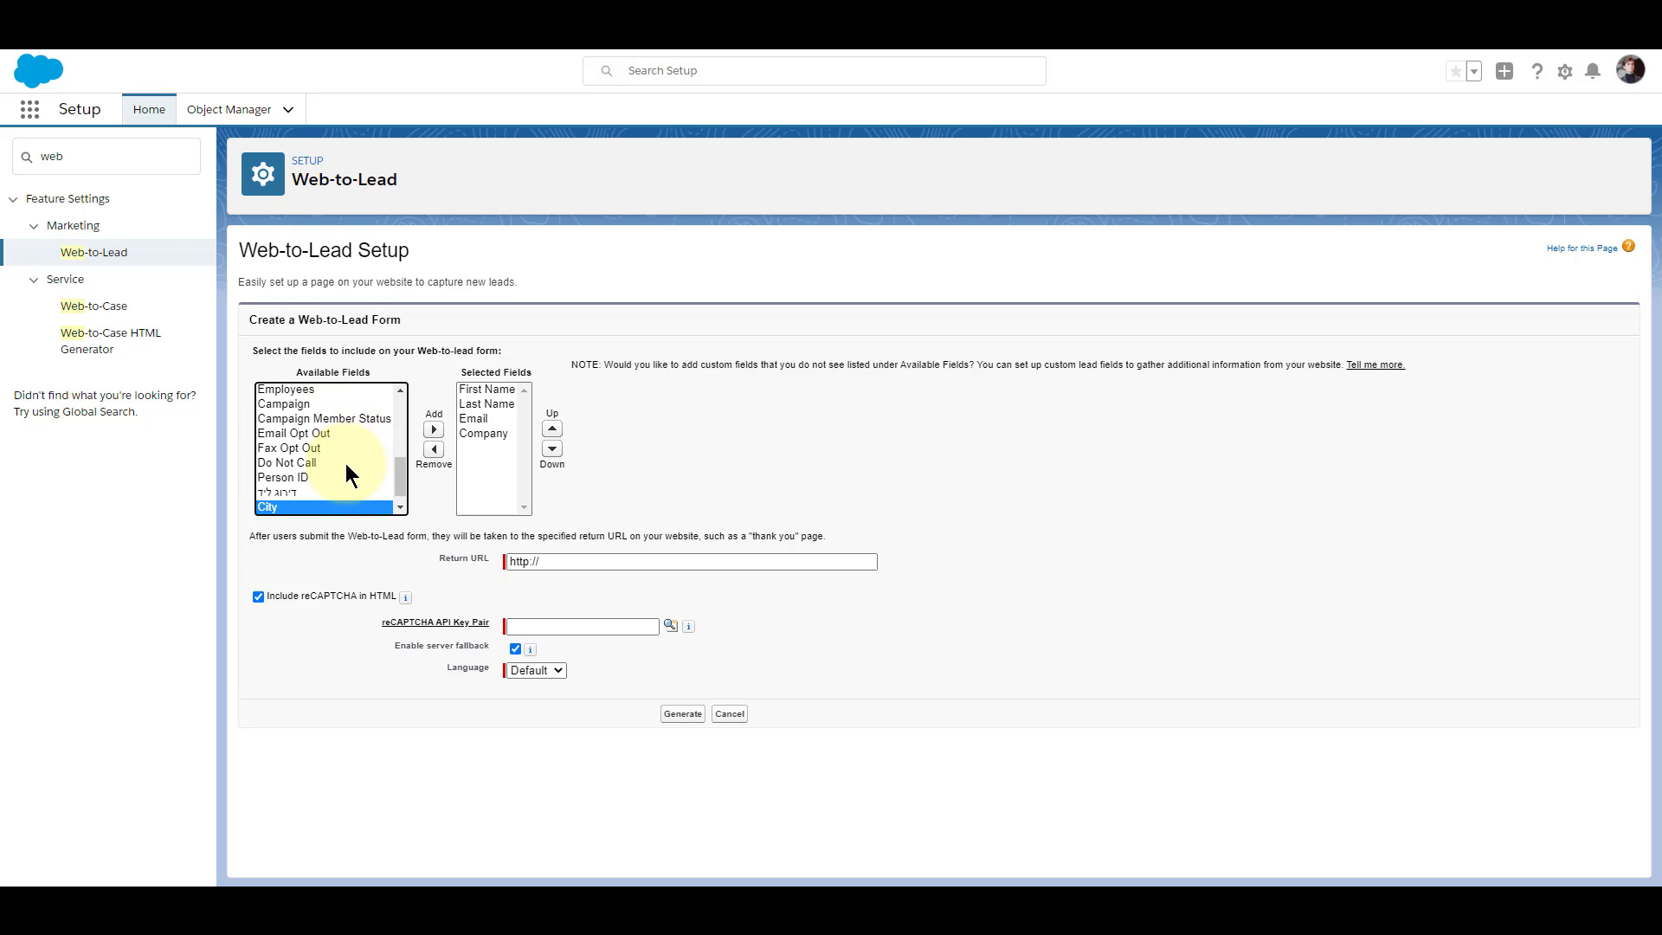
pyautogui.scroll(6, 343, 466)
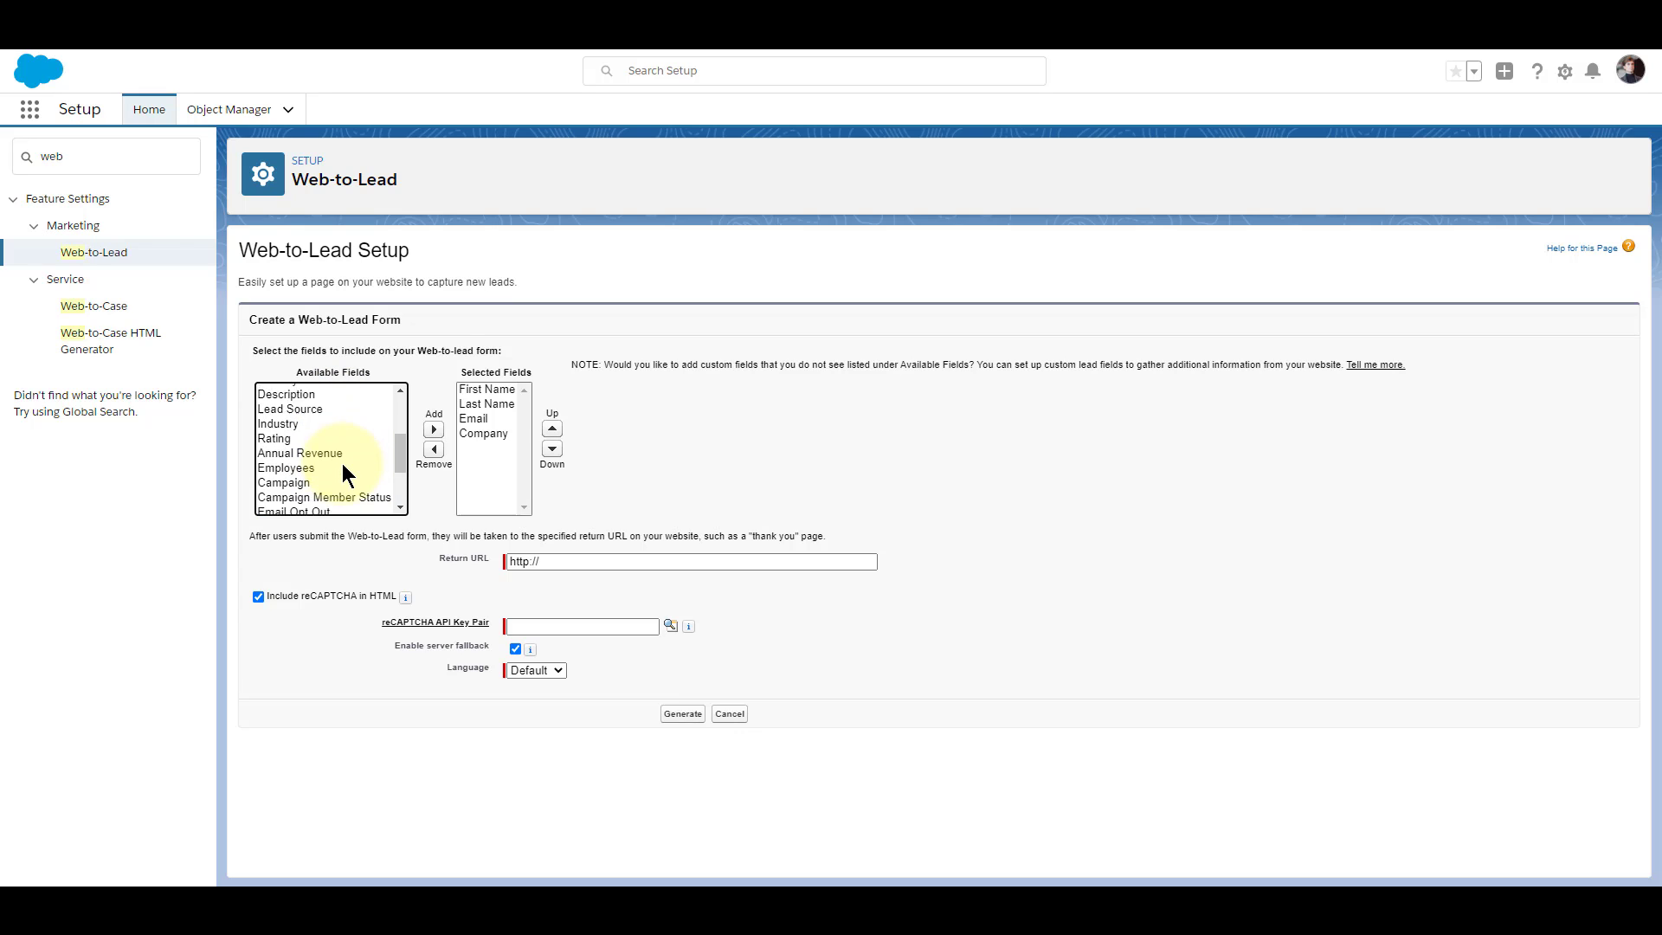
pyautogui.click(337, 481)
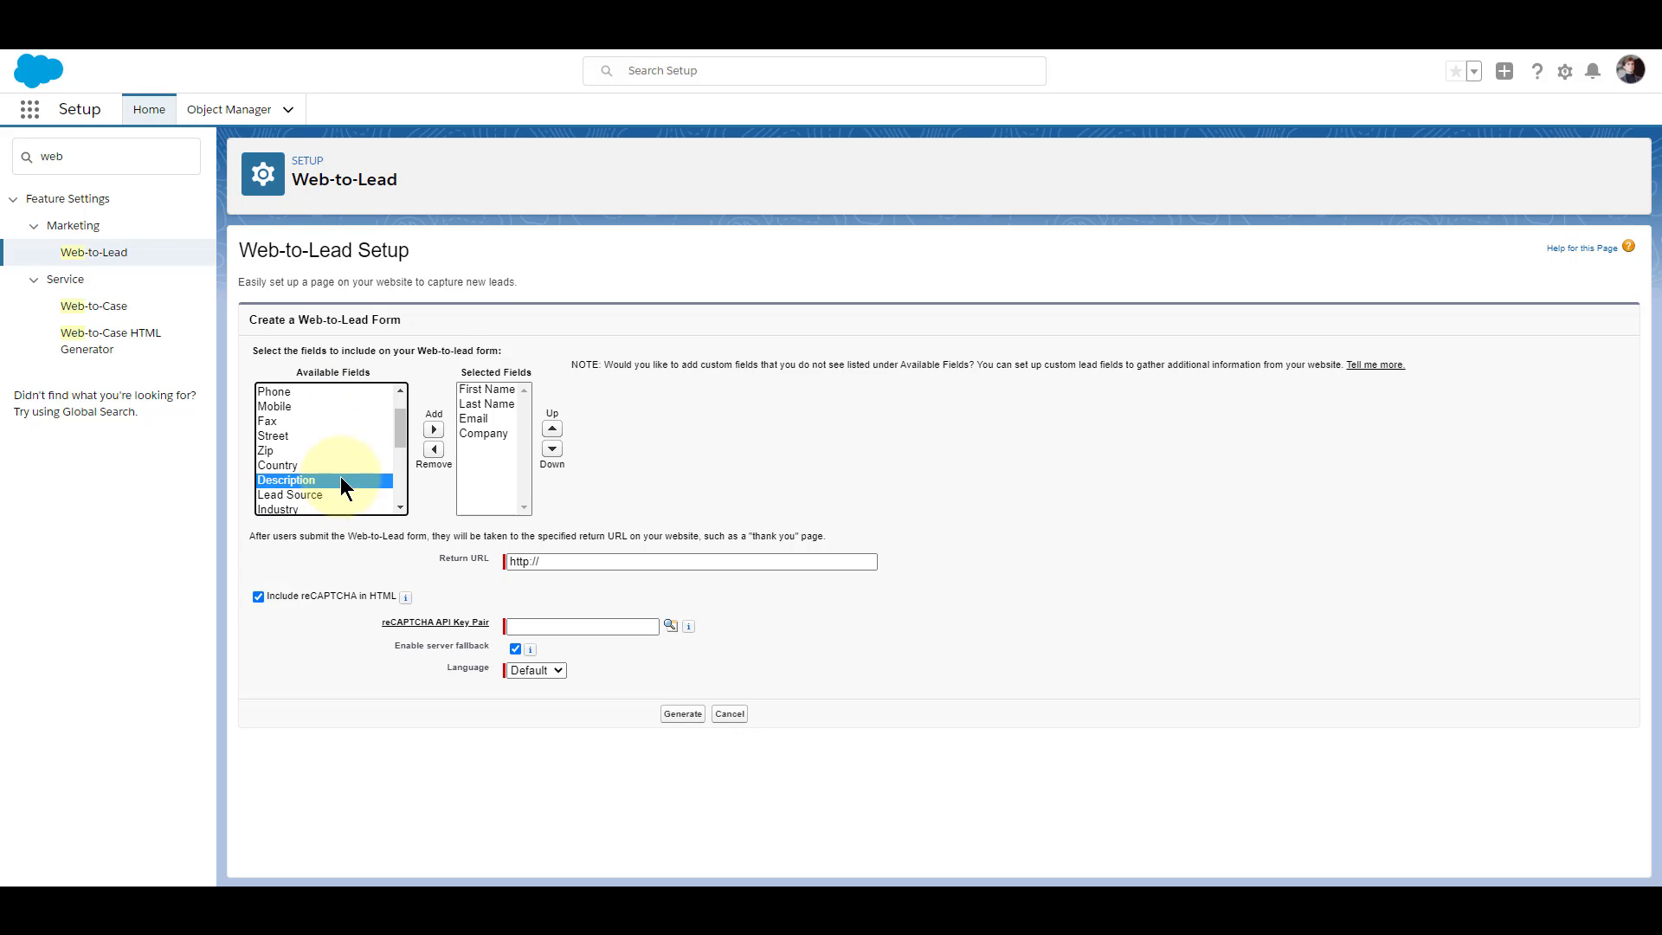
pyautogui.click(432, 433)
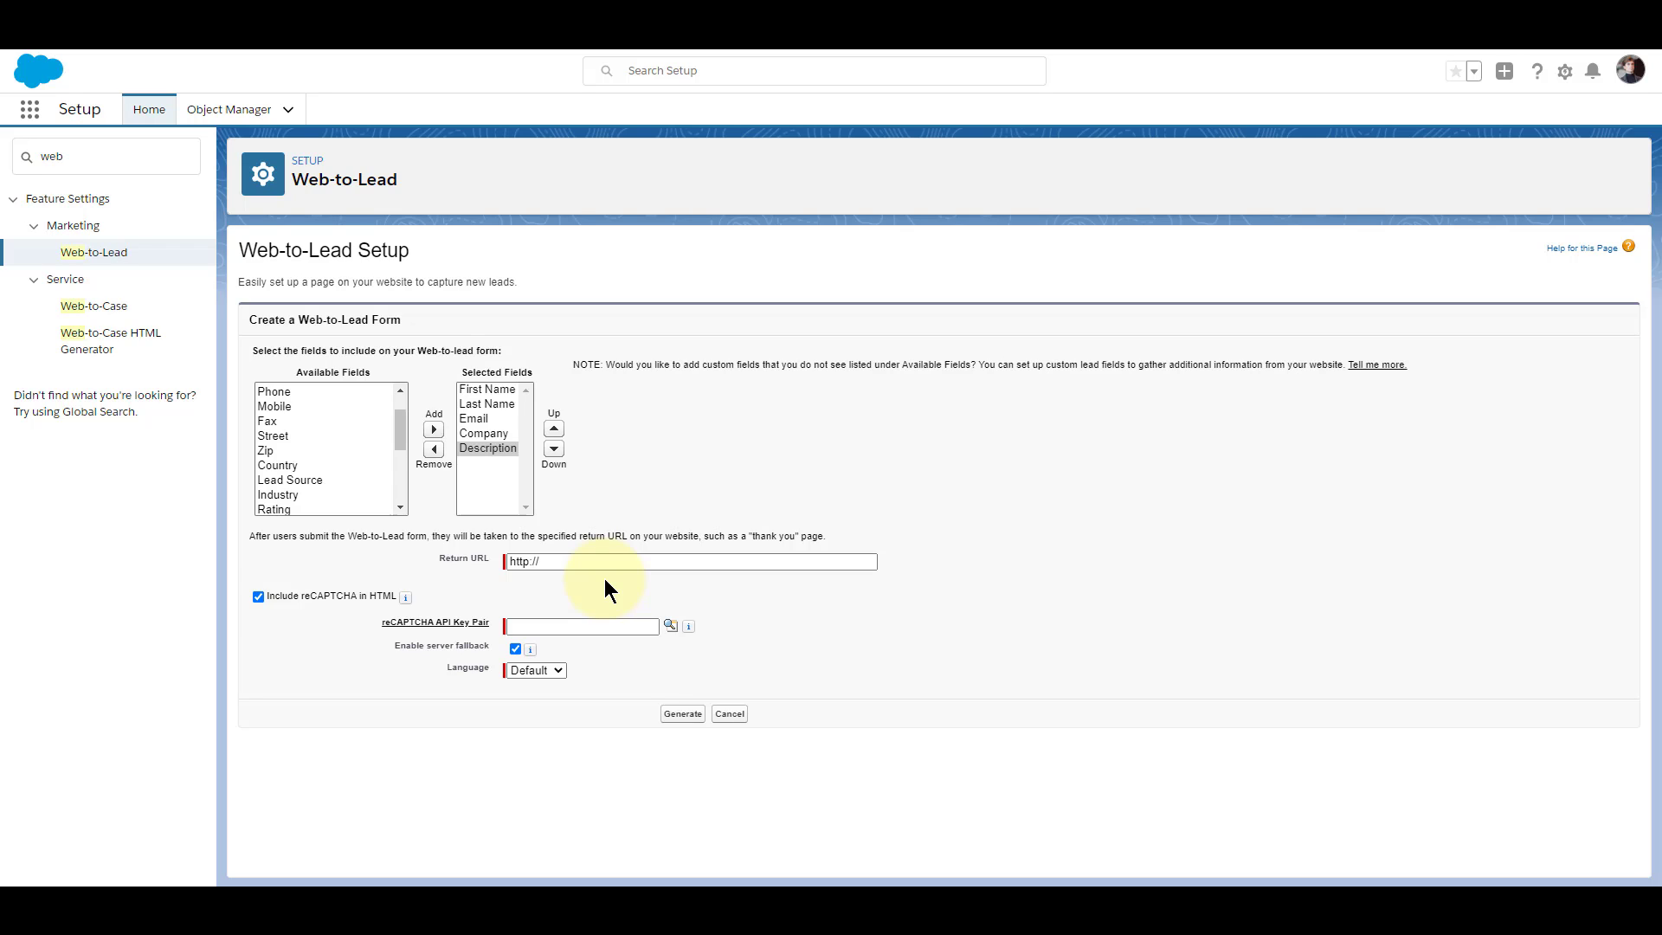
# Set the return URL to the LinkedIn profile address, exclude reCAPTCHA, and generate the form's HTML
pyautogui.click(568, 561)
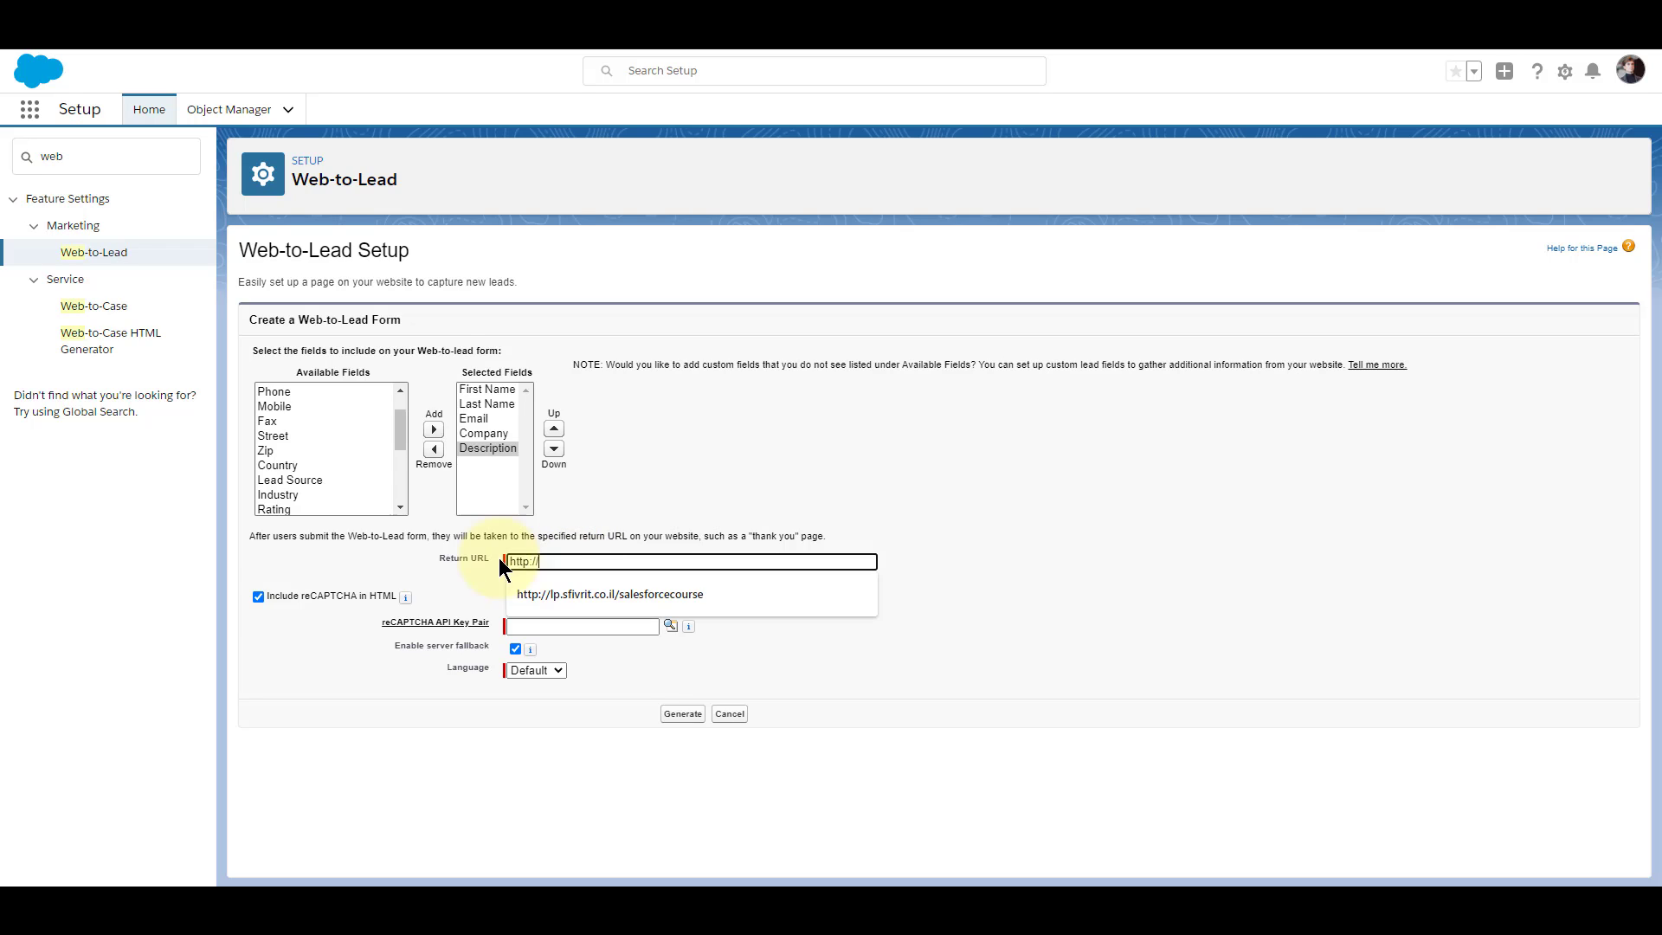
pyautogui.write('https://www.linkedin.com/in/omri-bliech/')
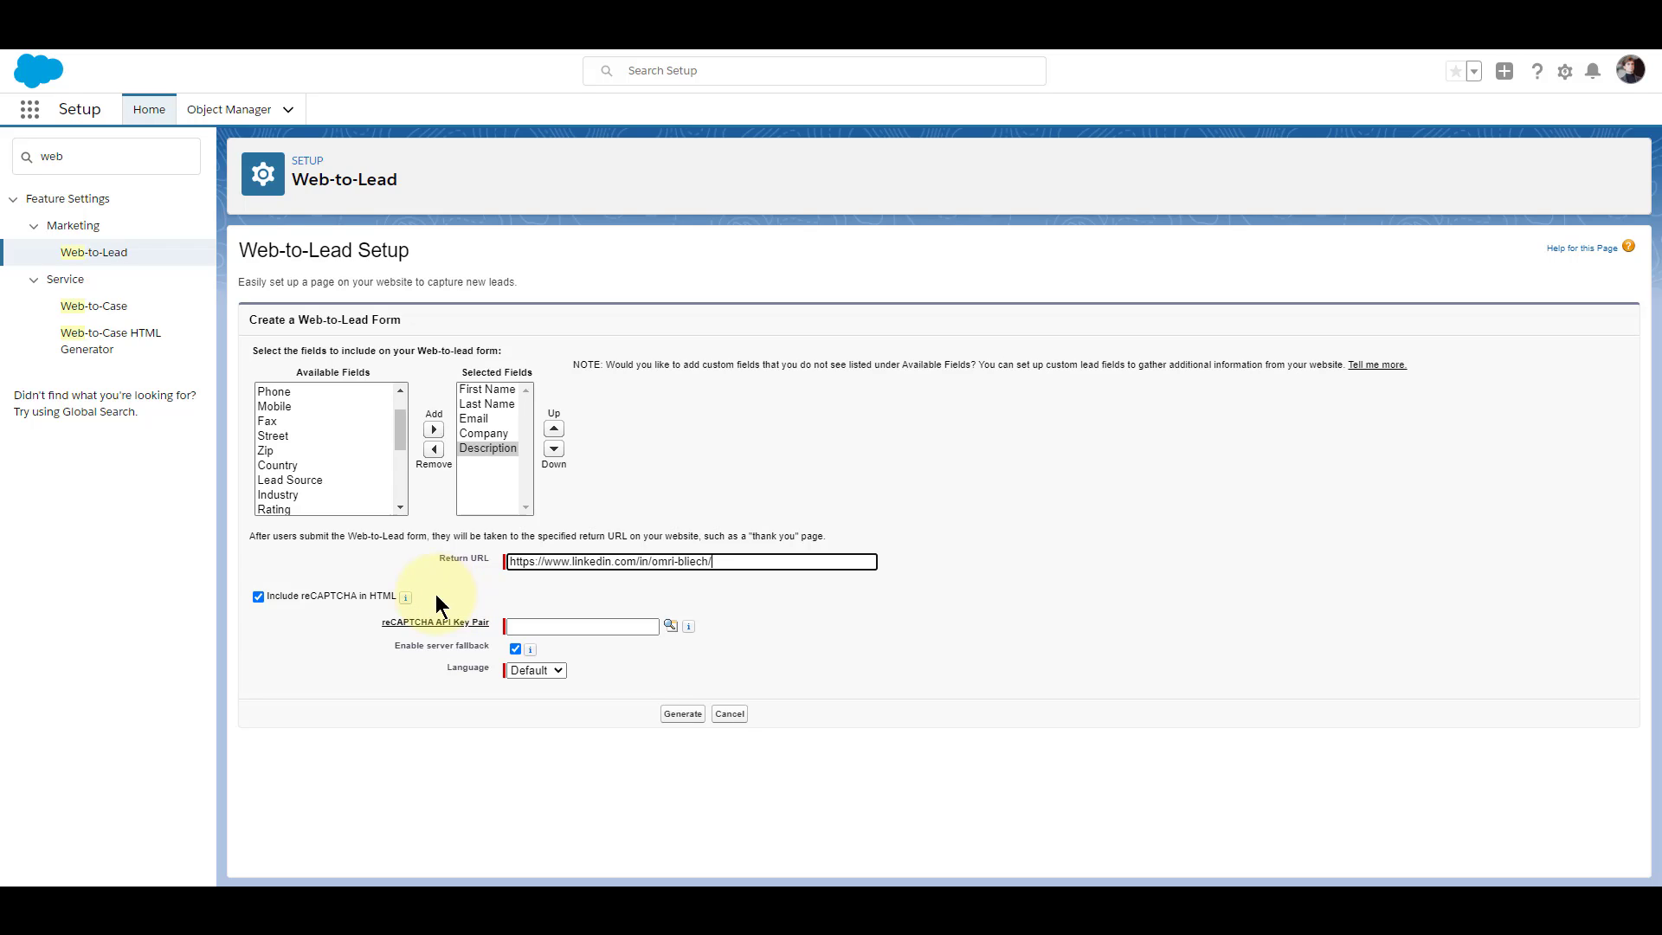
pyautogui.click(258, 597)
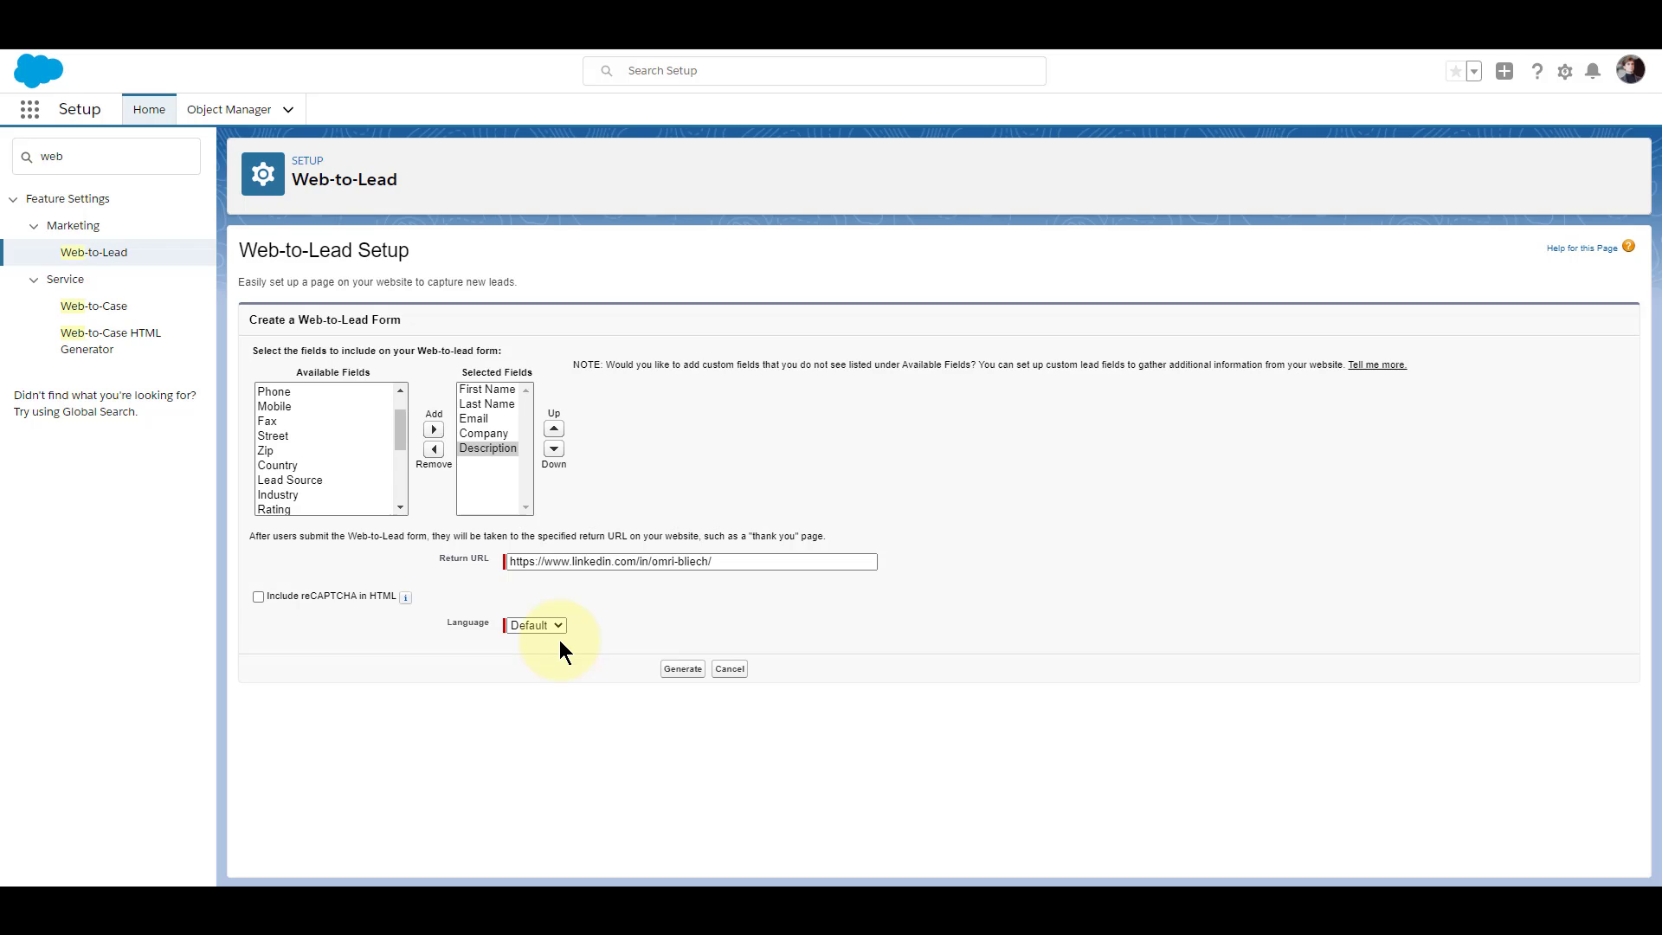
pyautogui.click(694, 675)
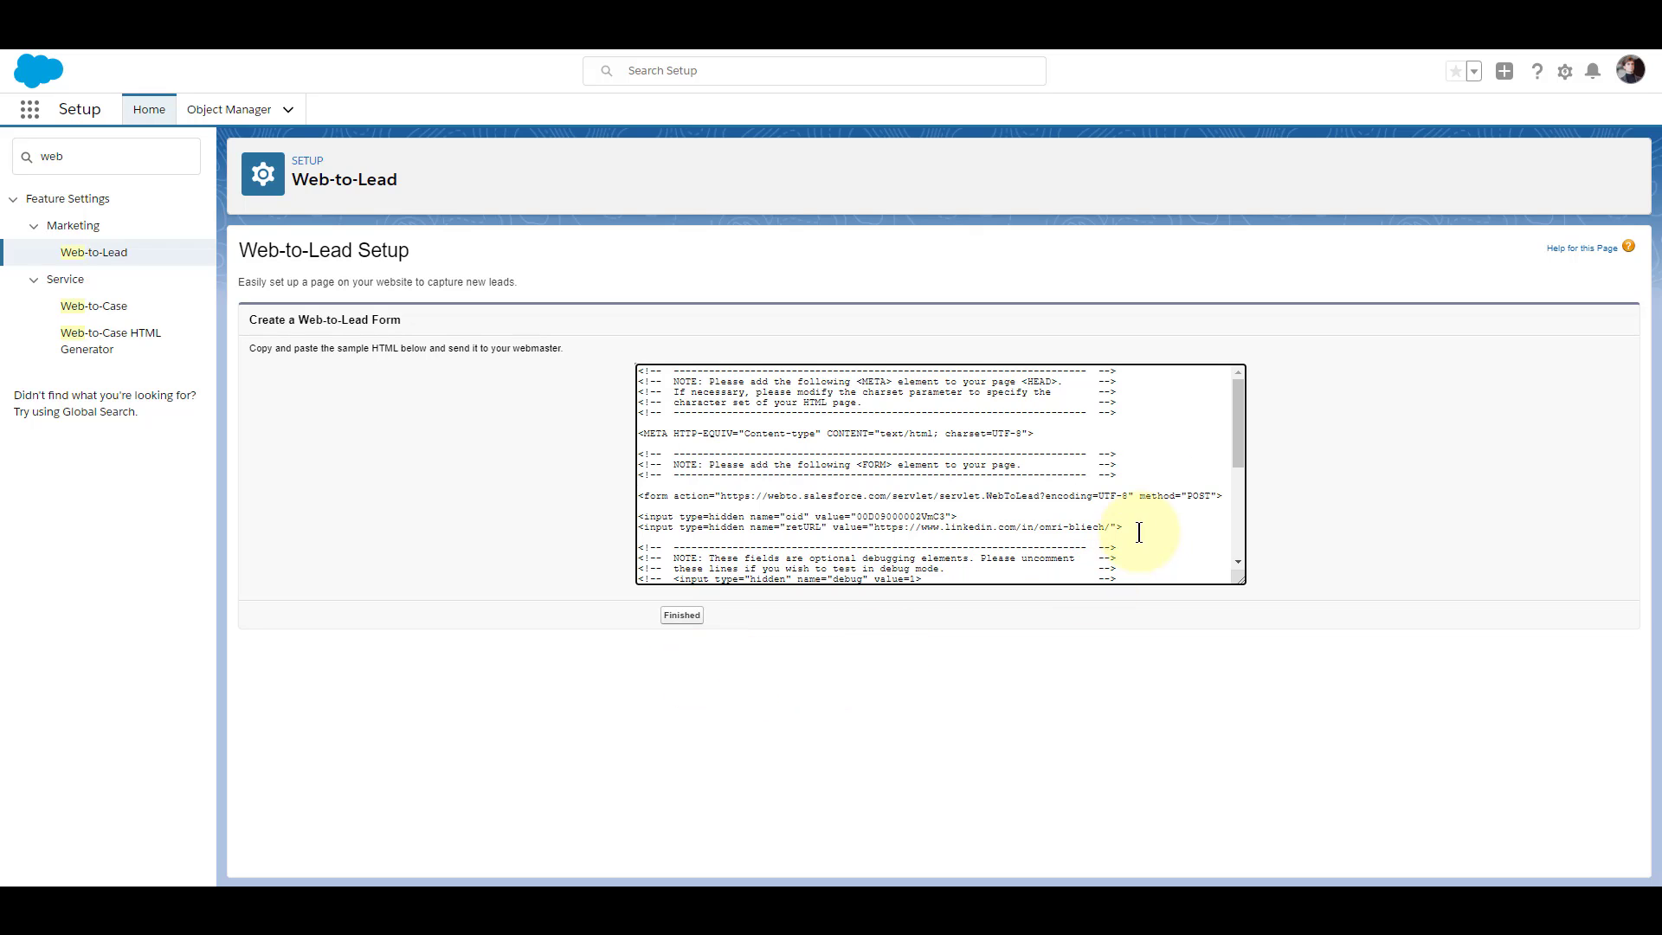
# Copy all of the generated Web-to-Lead form HTML
pyautogui.click(1142, 440)
pyautogui.hotkey('ctrl', 'a')
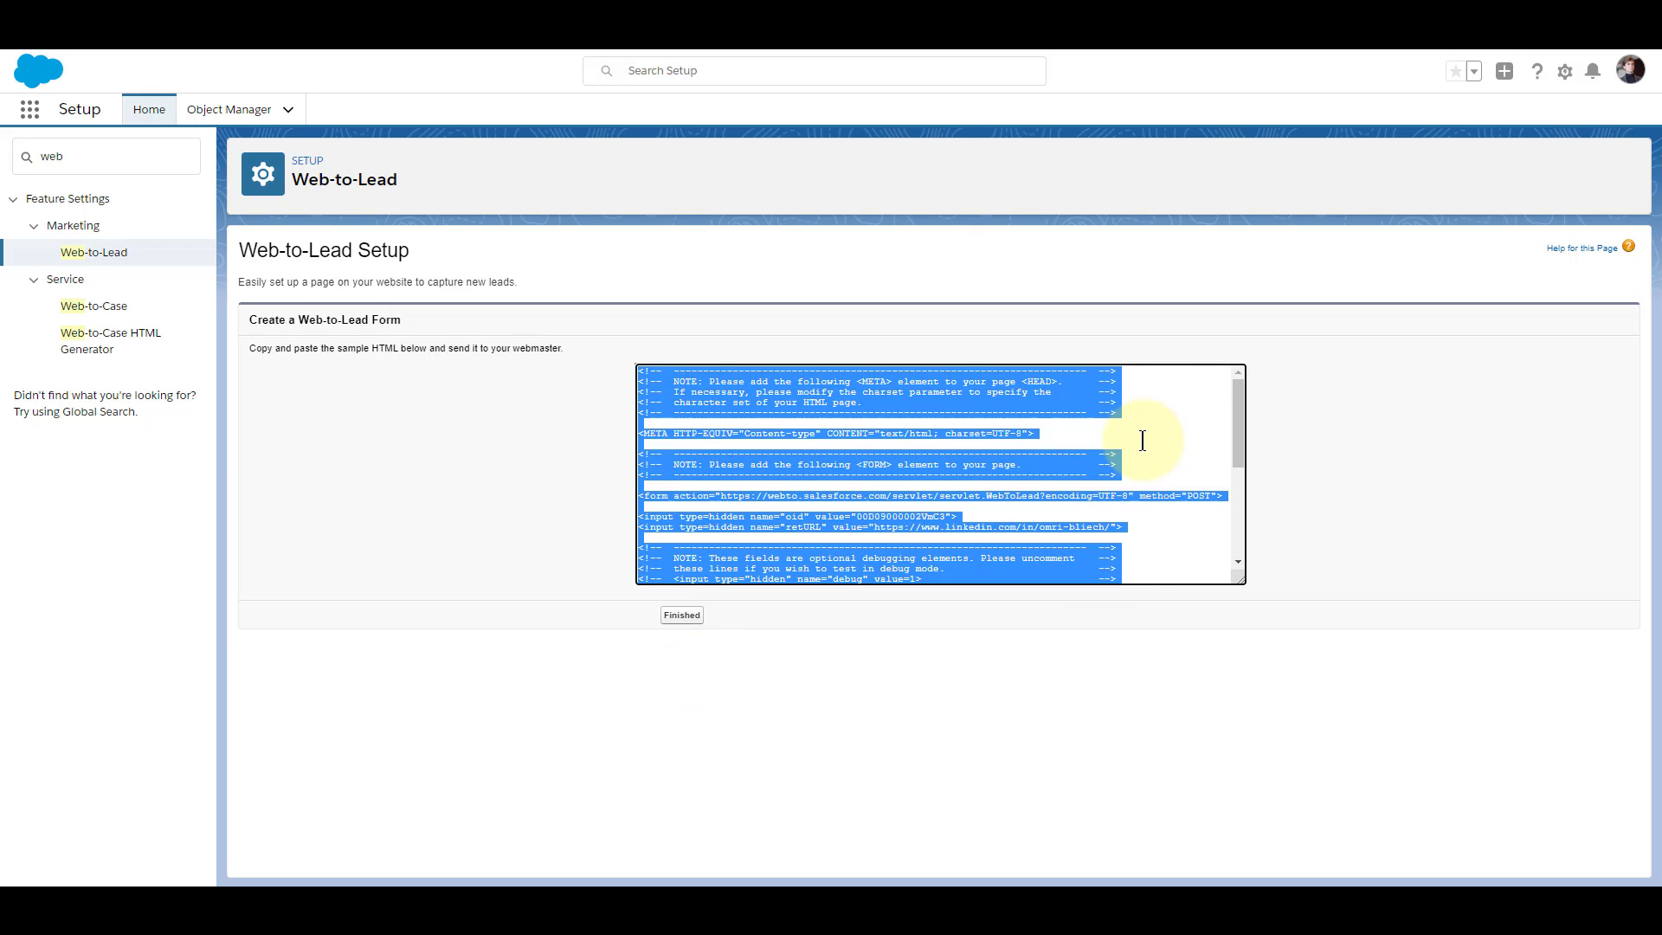
pyautogui.rightClick(1093, 459)
pyautogui.click(1151, 522)
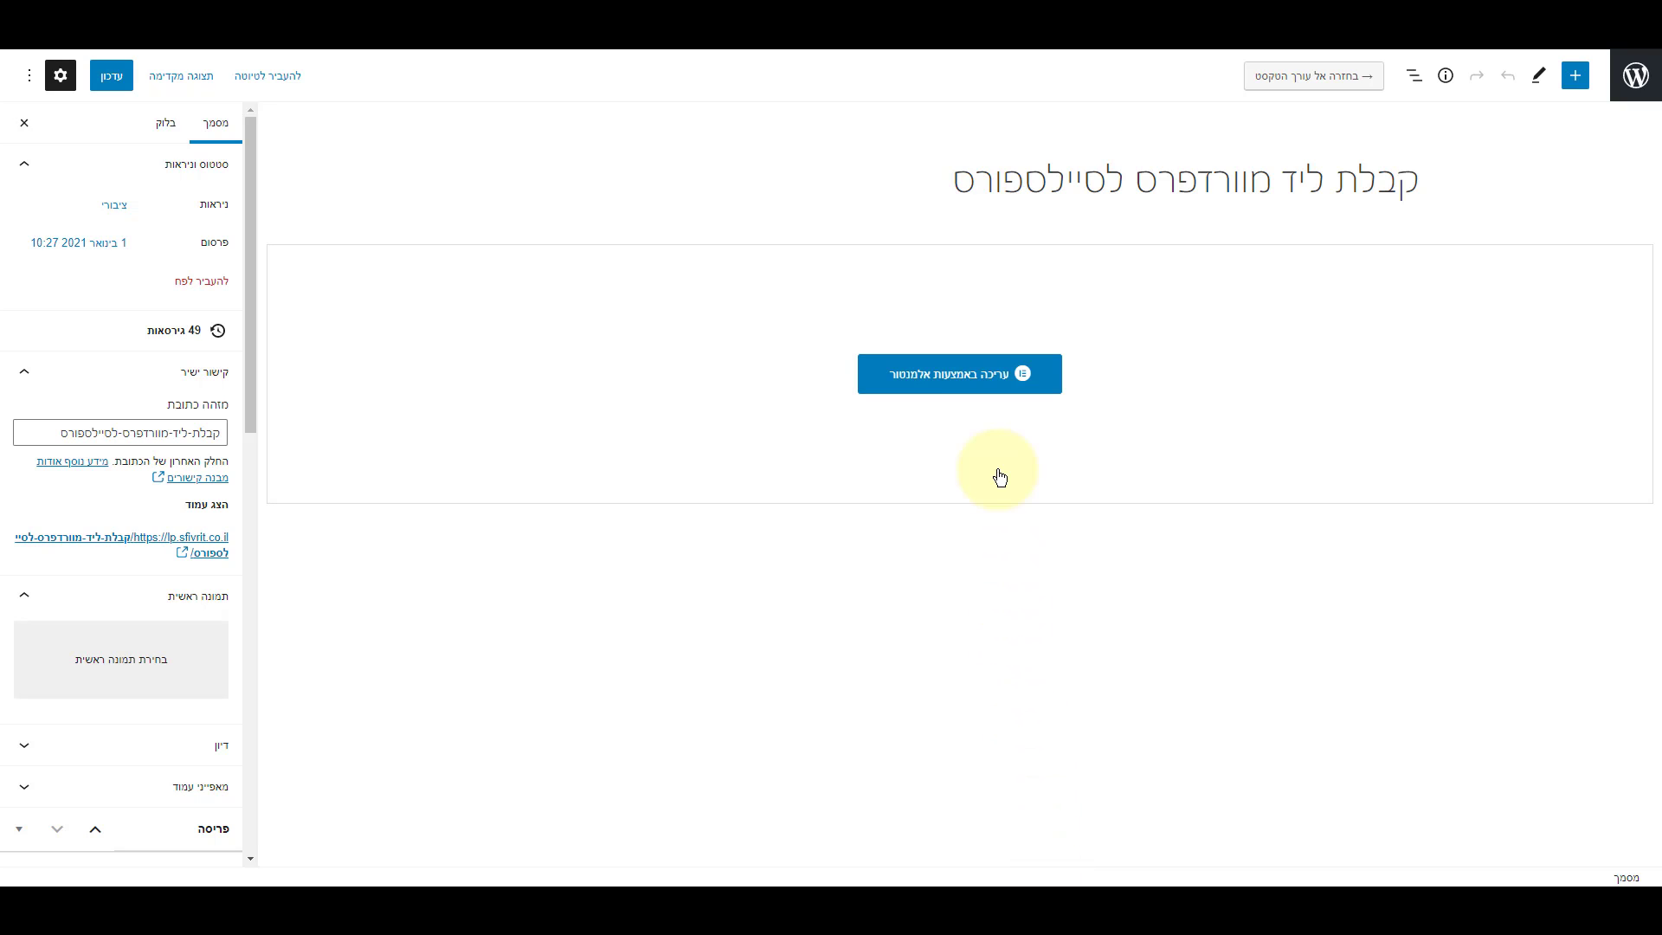
# Open the WordPress page in Elementor and add an HTML widget with the copied form code to the empty column
pyautogui.click(980, 381)
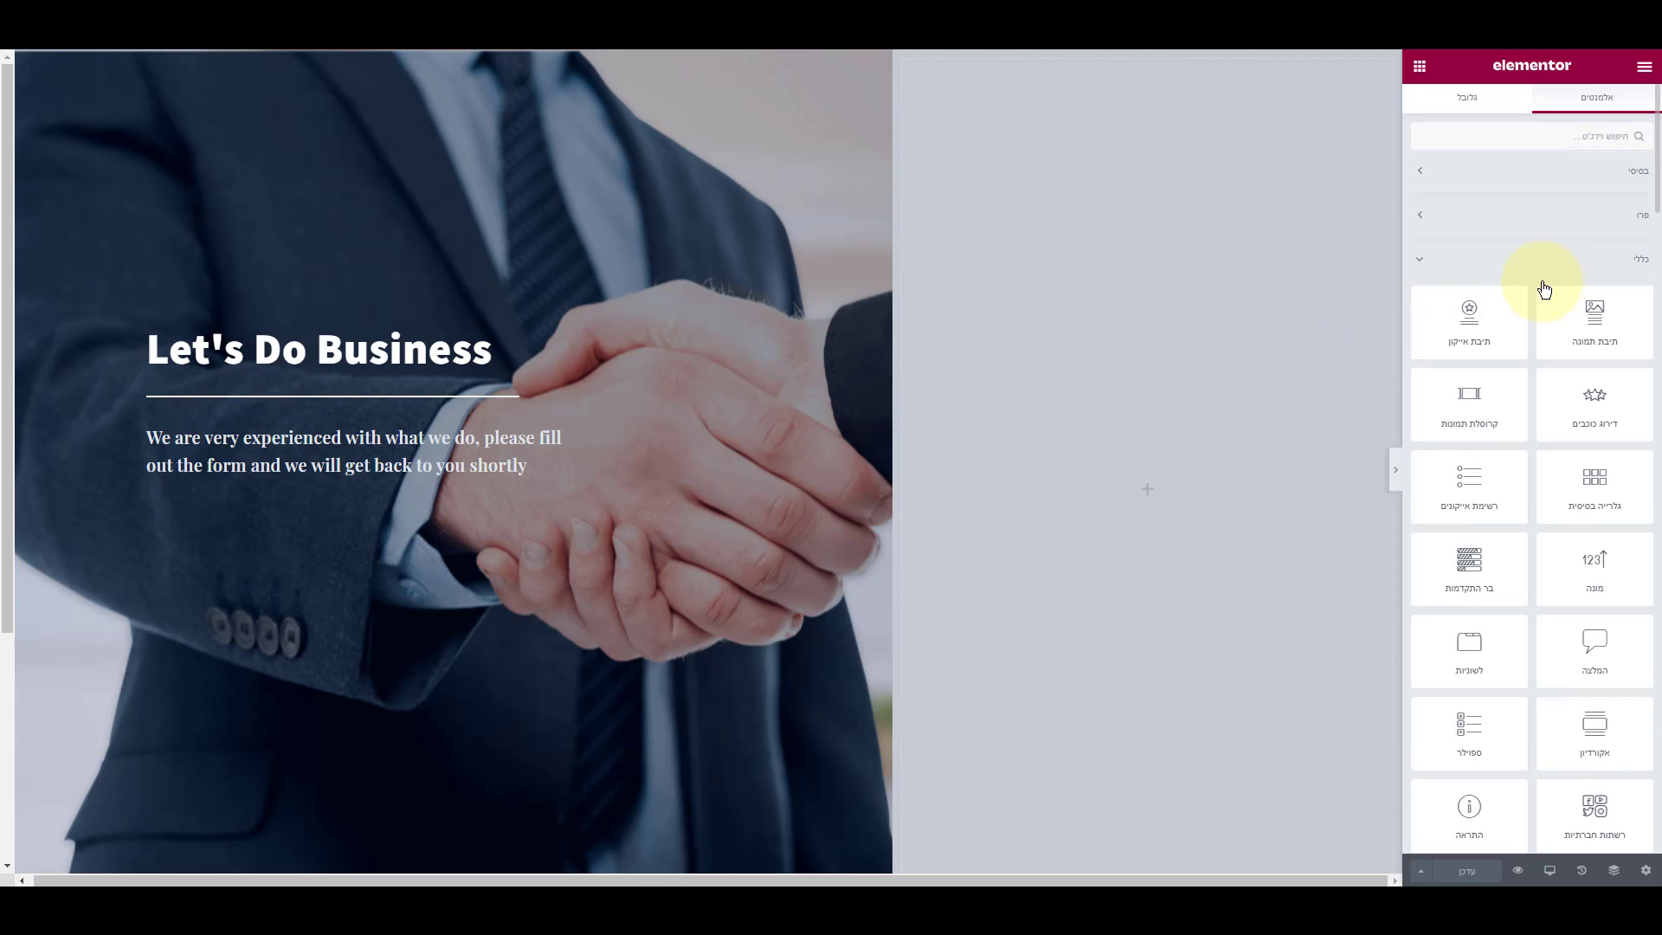
pyautogui.scroll(-5, 1540, 417)
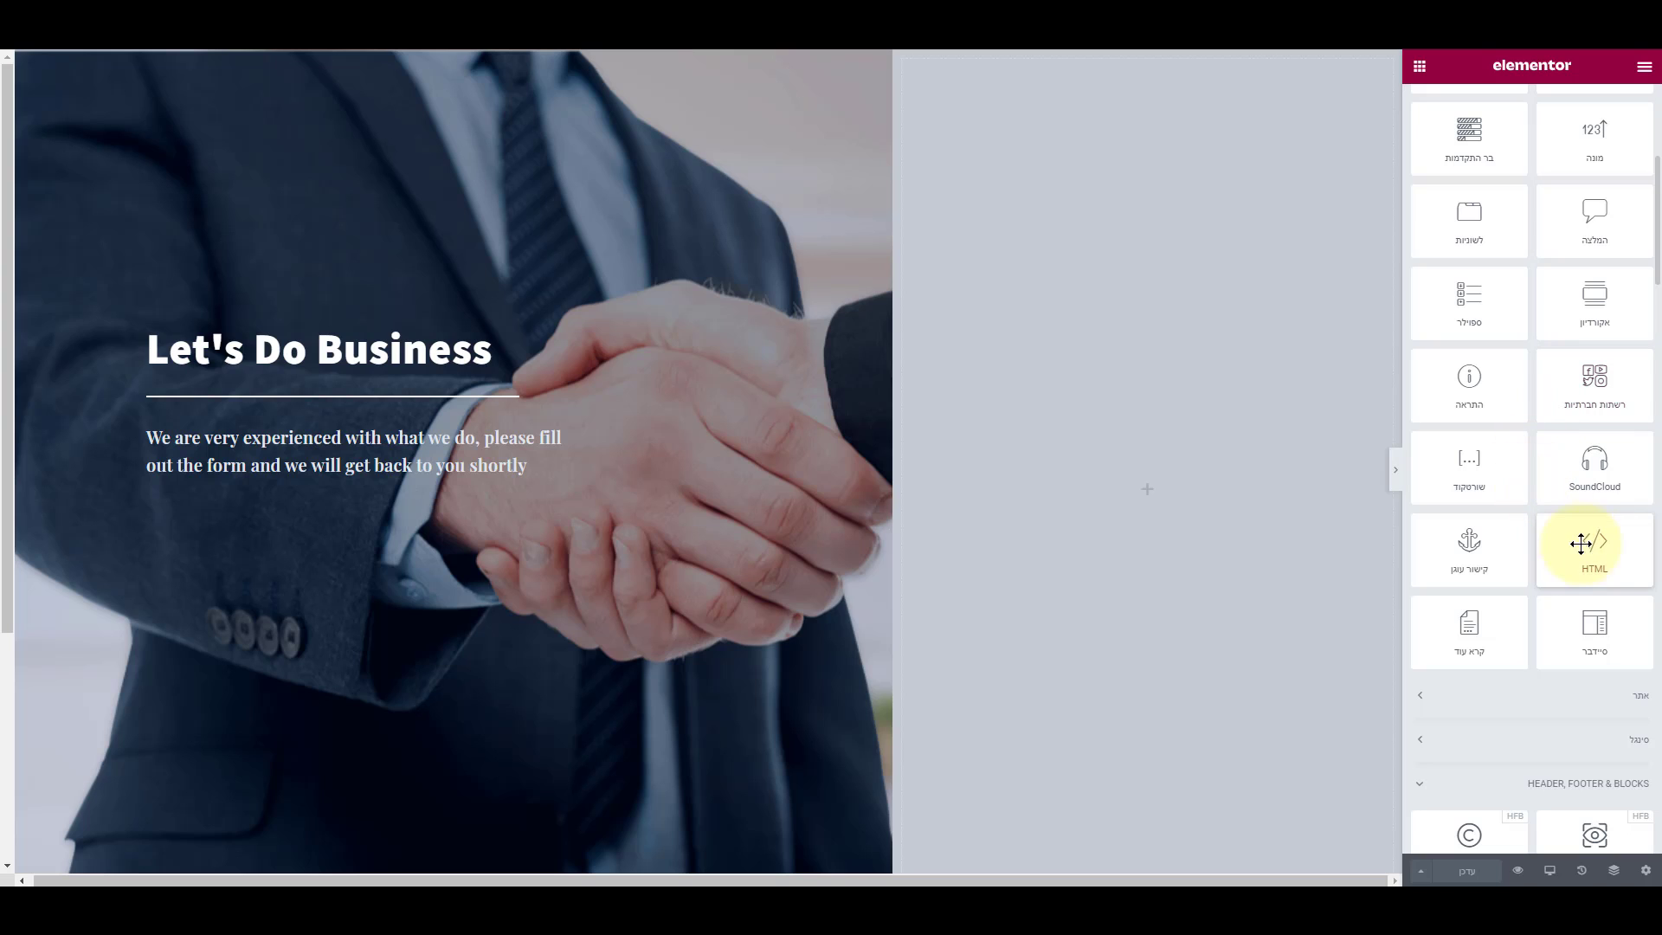
pyautogui.moveTo(1599, 546); pyautogui.dragTo(1133, 487)
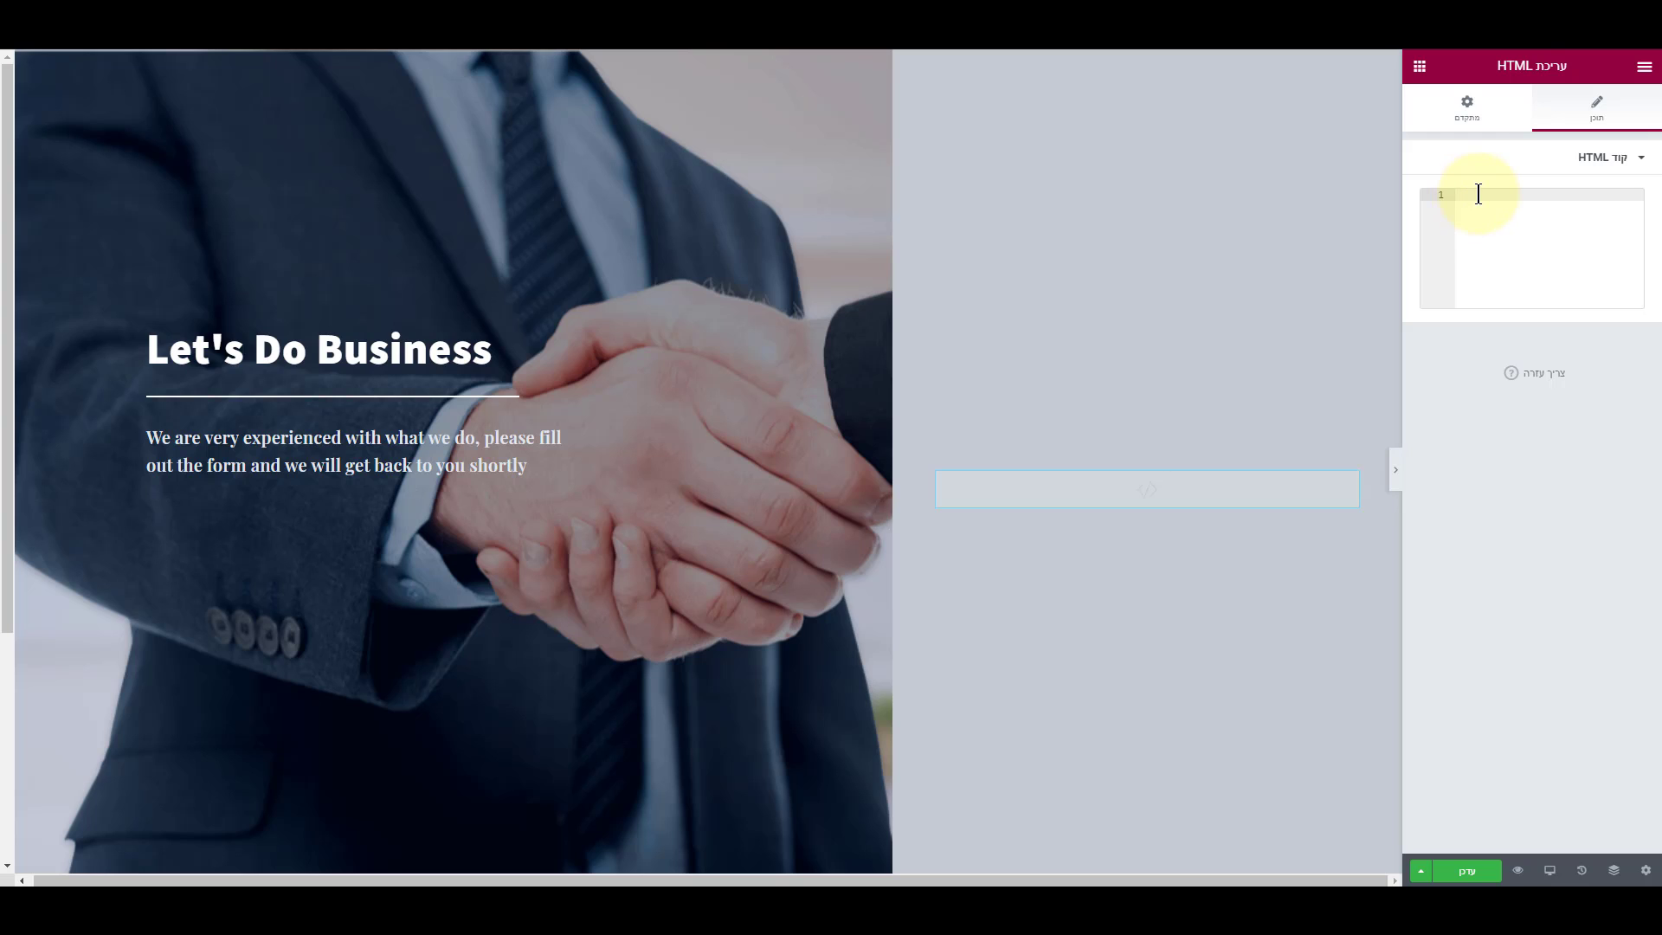
pyautogui.hotkey('ctrl', 'v')
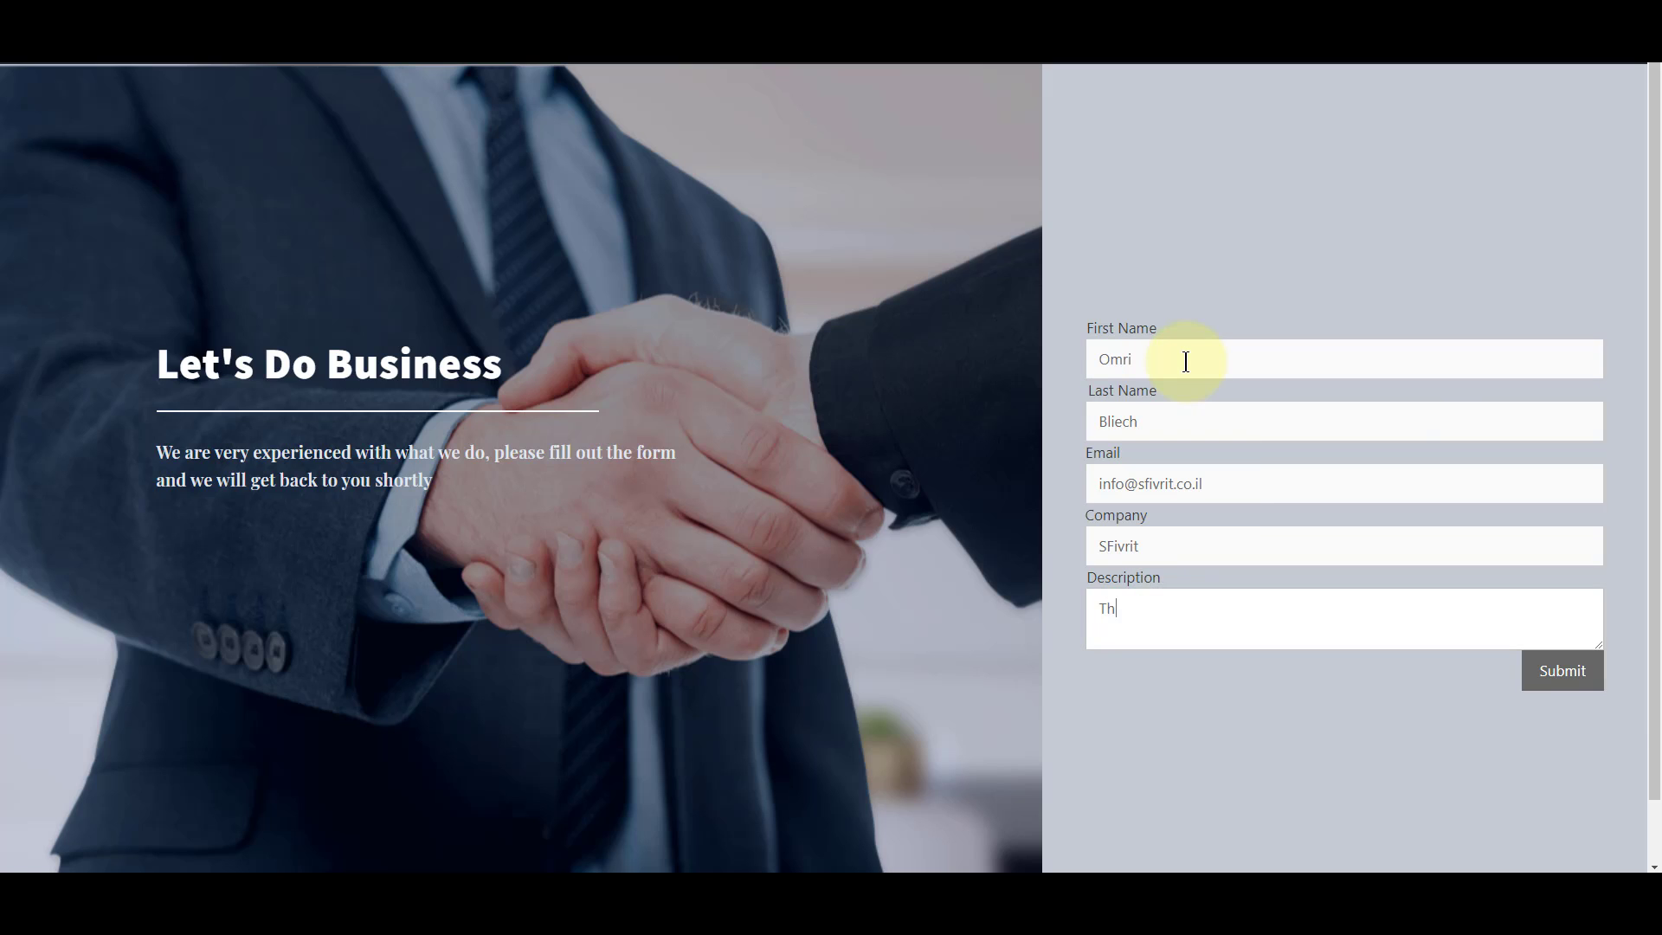
# Submit the web form with the description "This is a test" and open the resulting lead from Today's Leads in Salesforce
pyautogui.write('is is a test')
pyautogui.click(1582, 685)
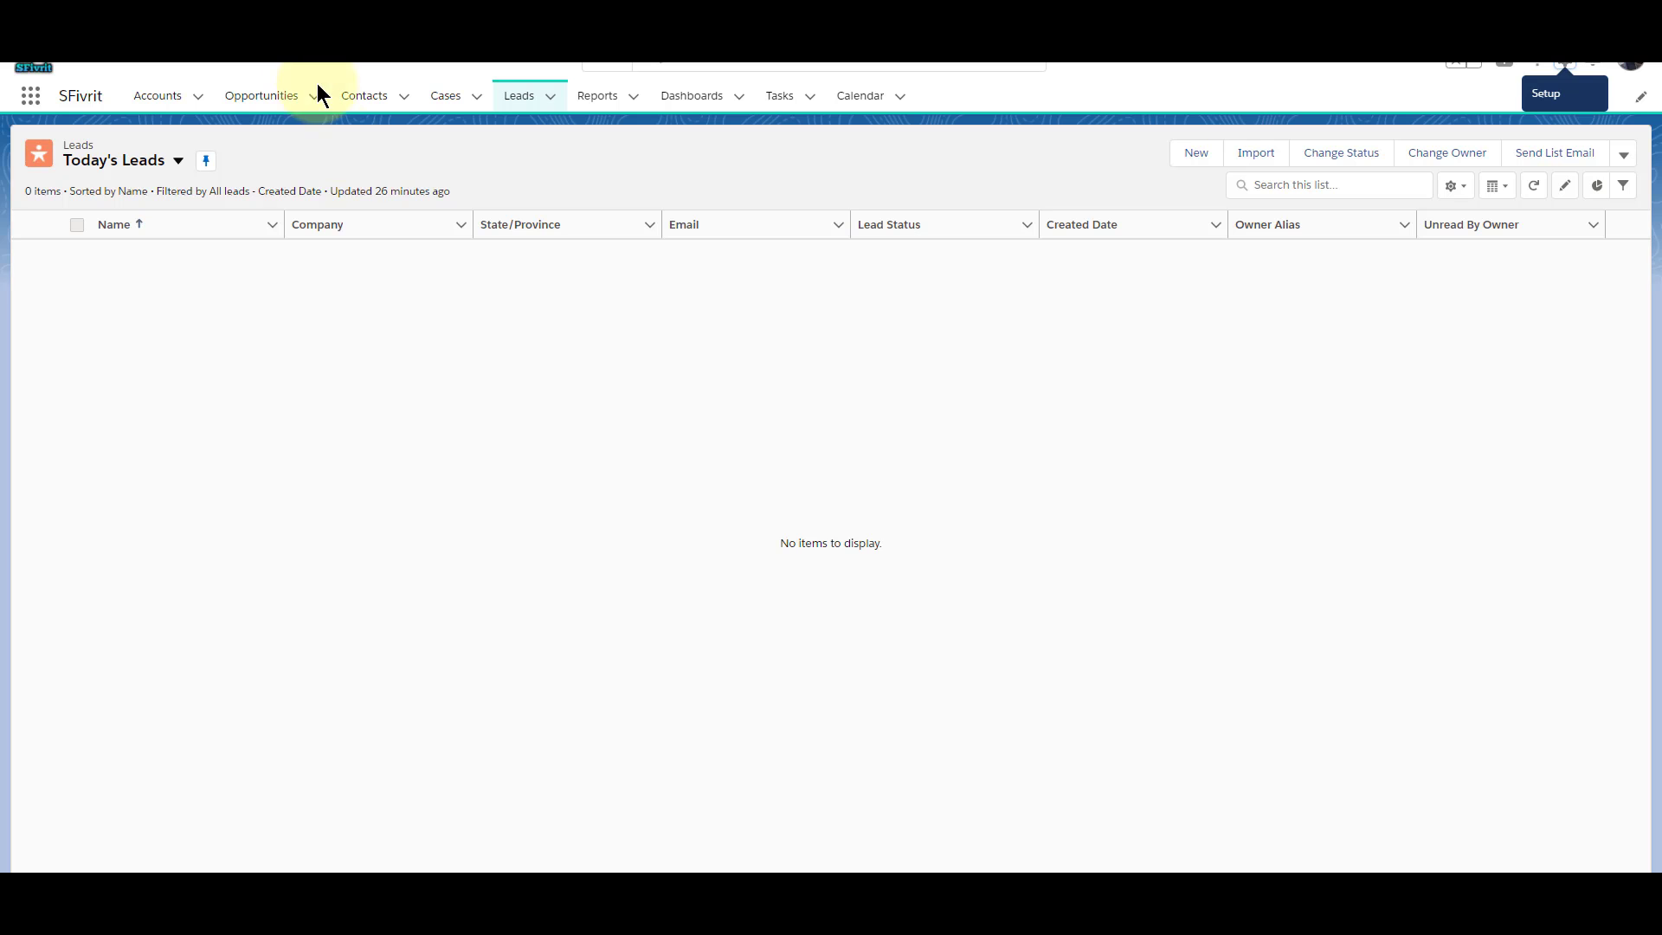
pyautogui.click(128, 114)
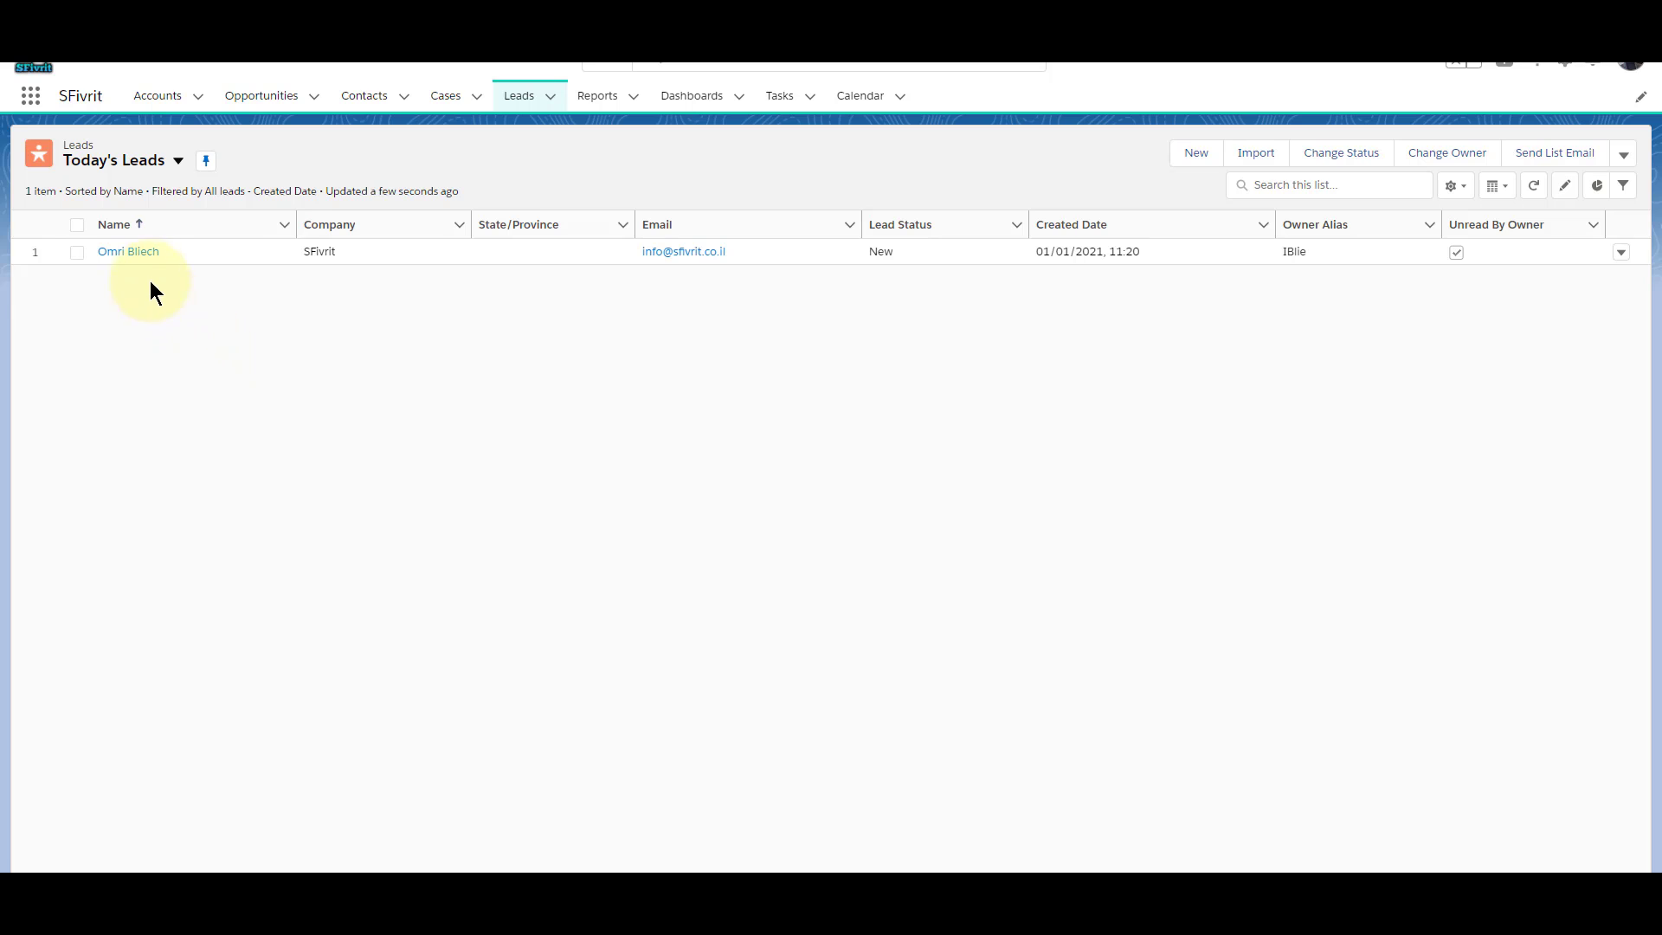
pyautogui.click(143, 253)
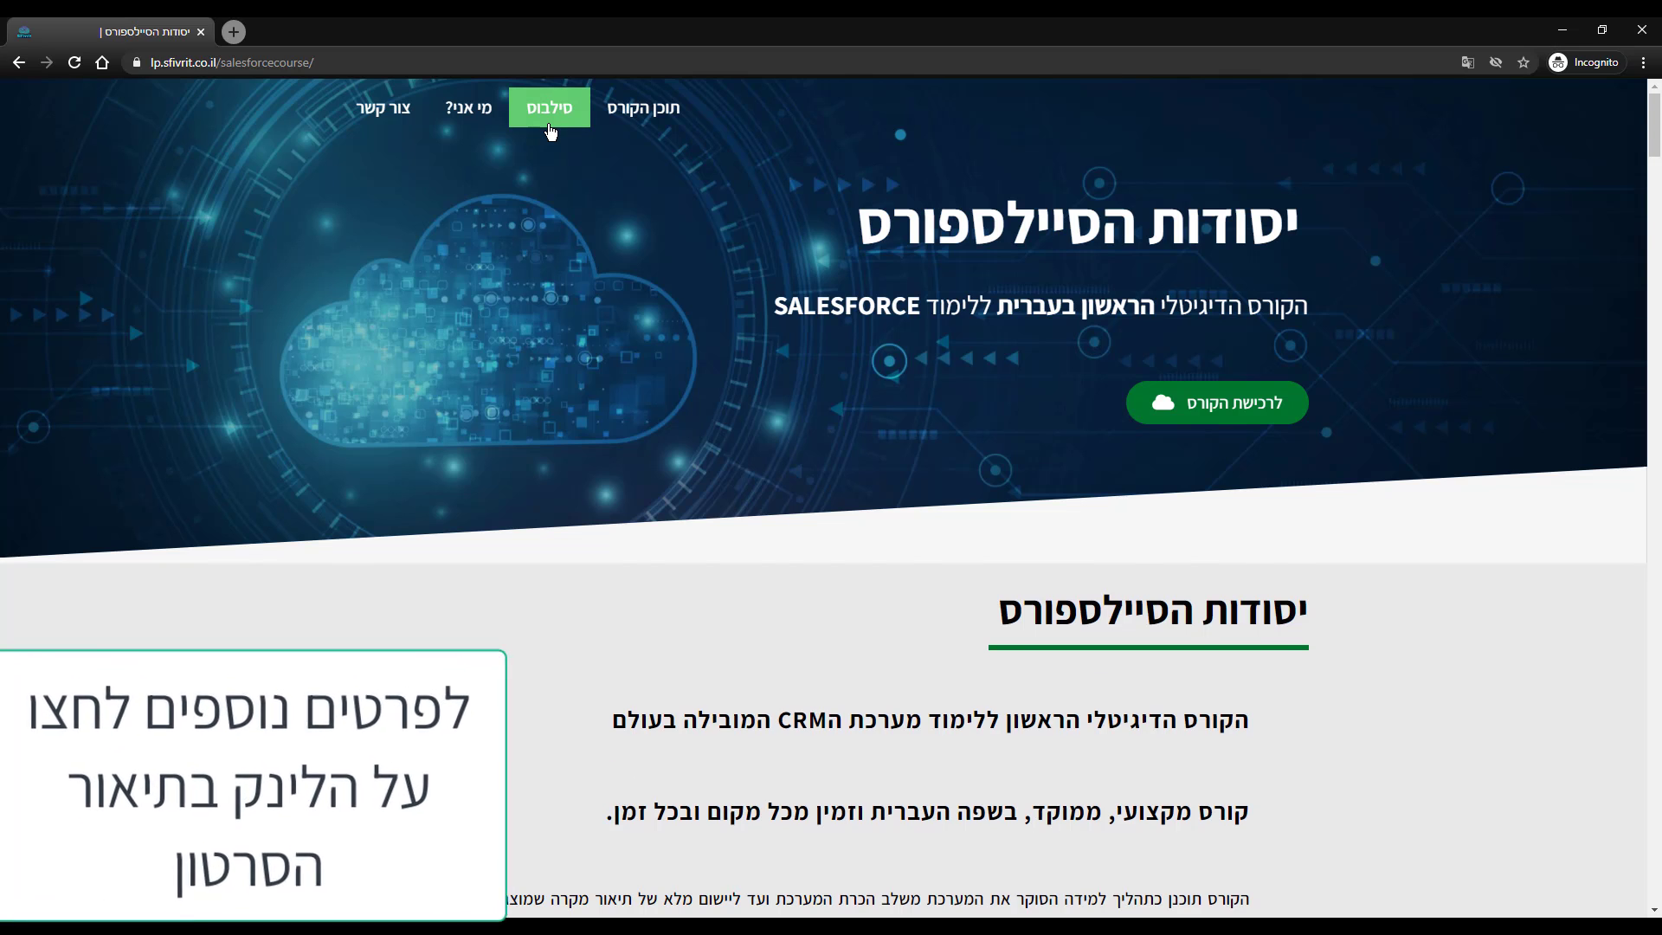
# Go to the syllabus on the Salesforce course page and review the lesson topics from lesson 1 through the bonuses
pyautogui.click(549, 130)
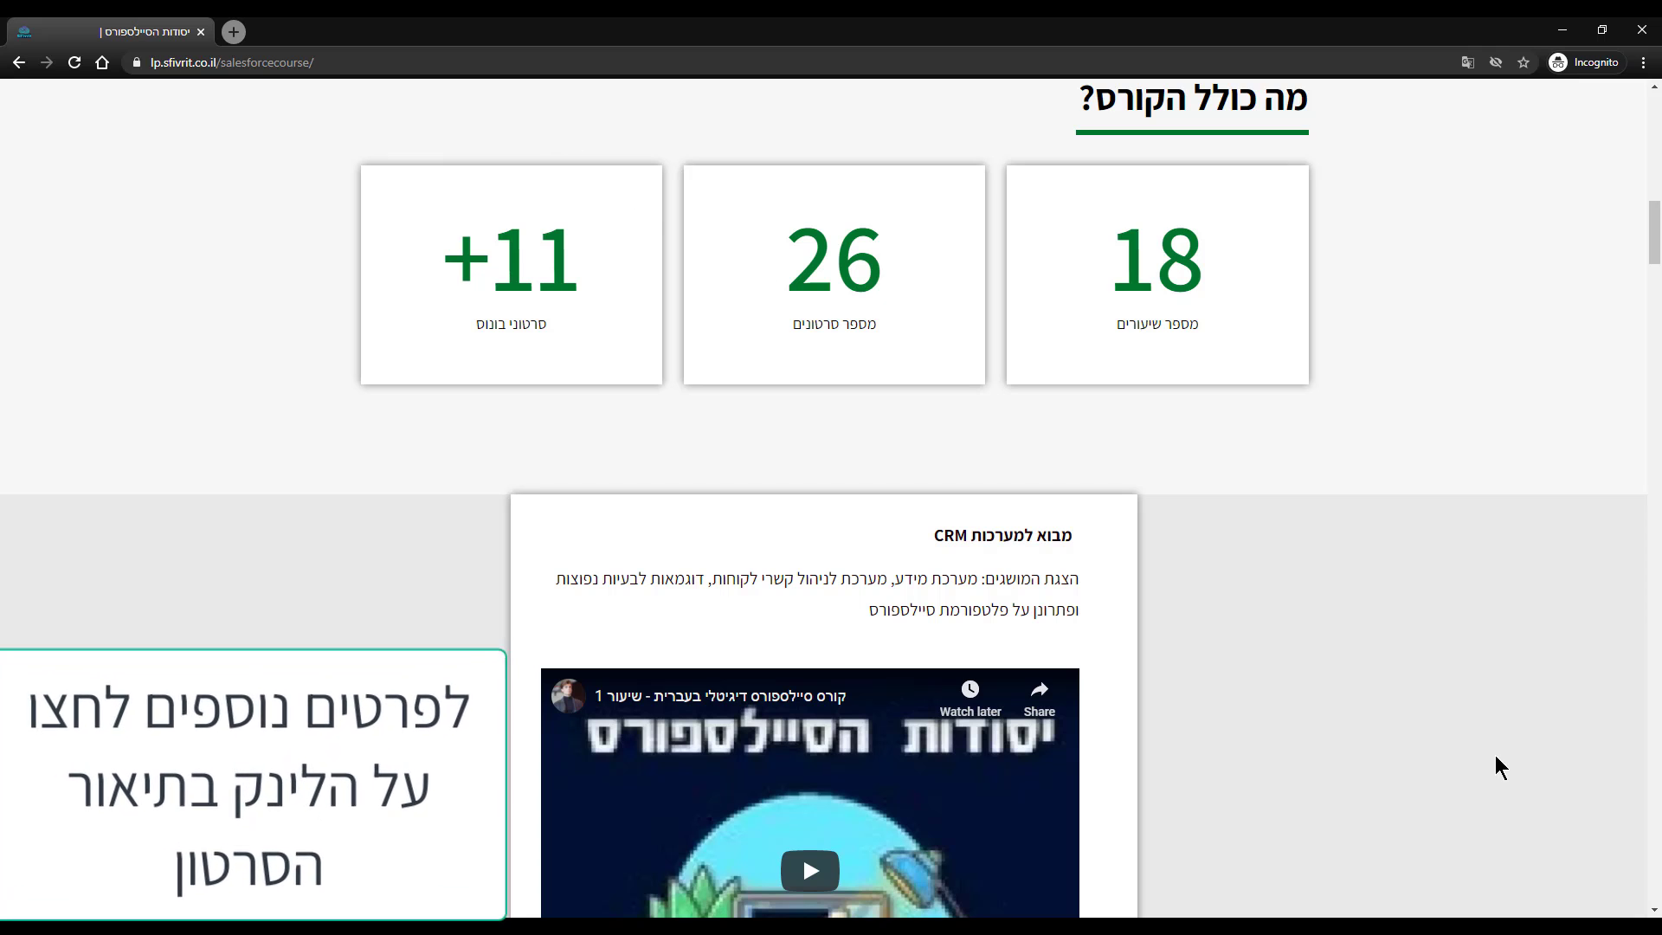
pyautogui.scroll(-6, 1566, 821)
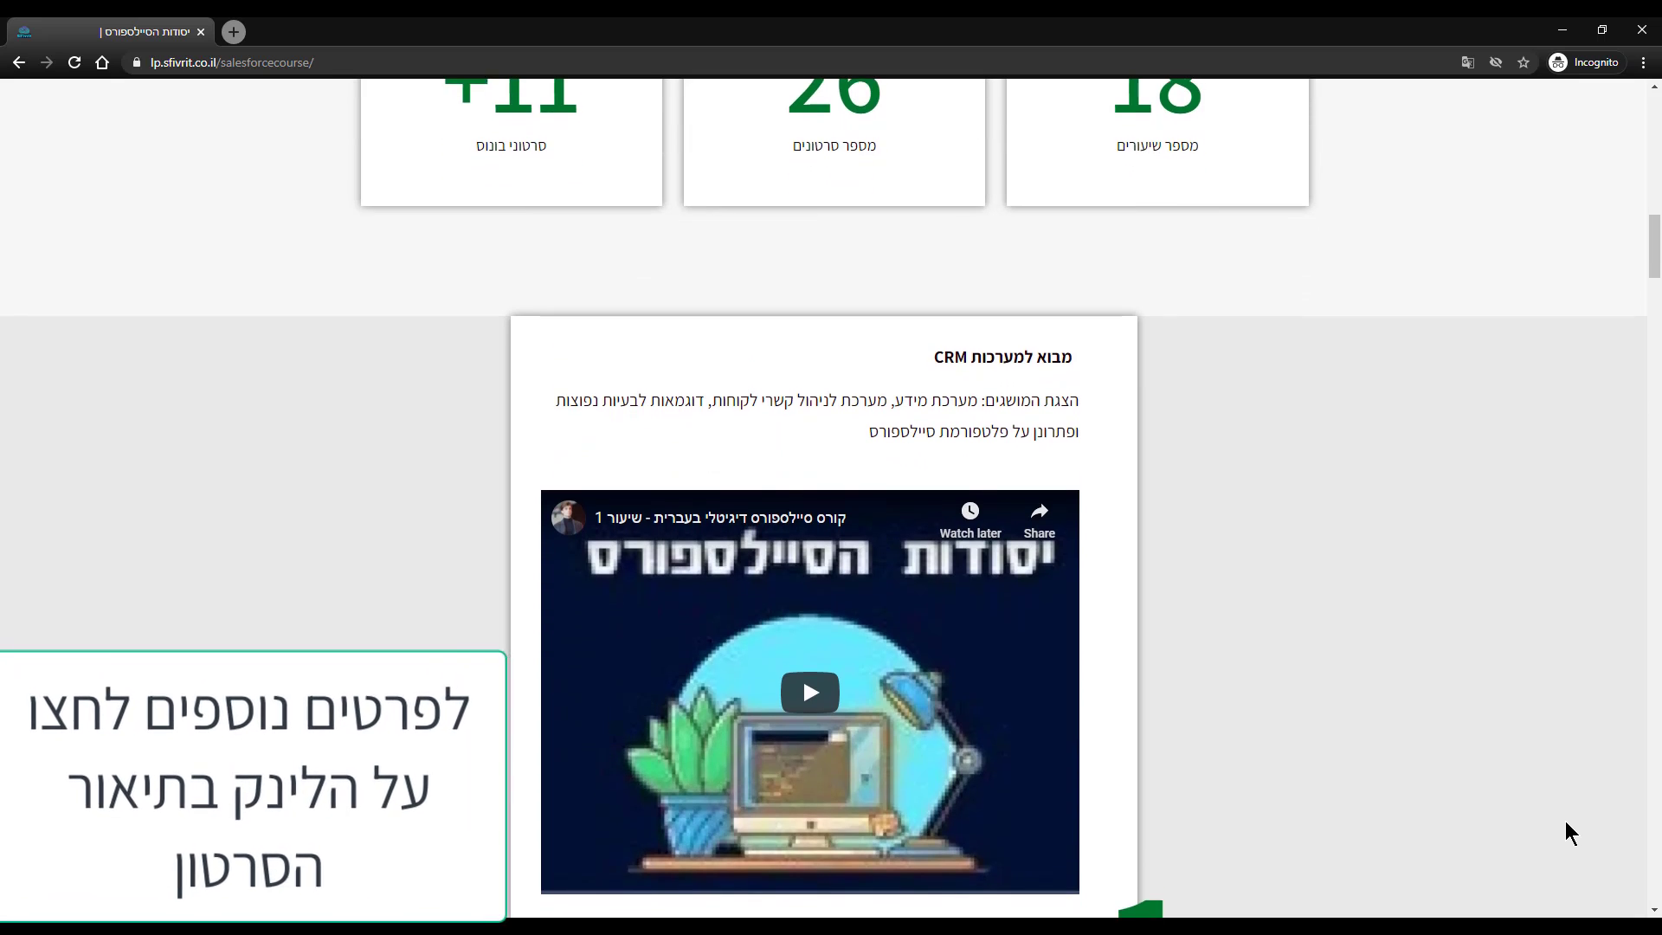
pyautogui.scroll(-8, 1565, 823)
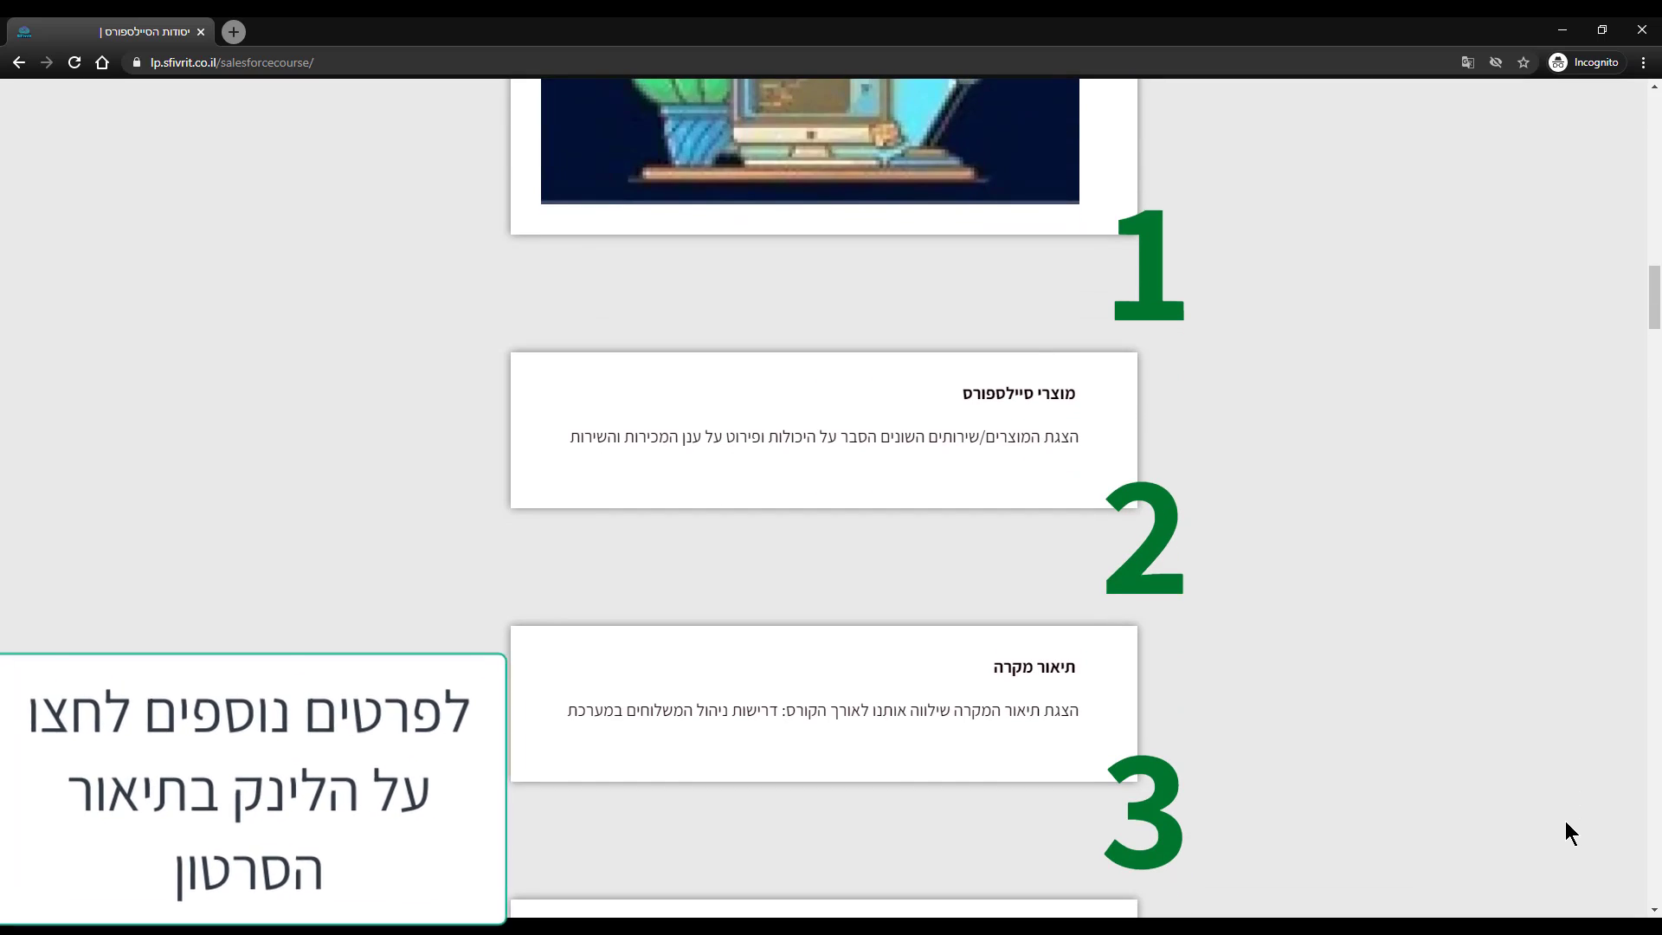
pyautogui.scroll(-5, 1565, 834)
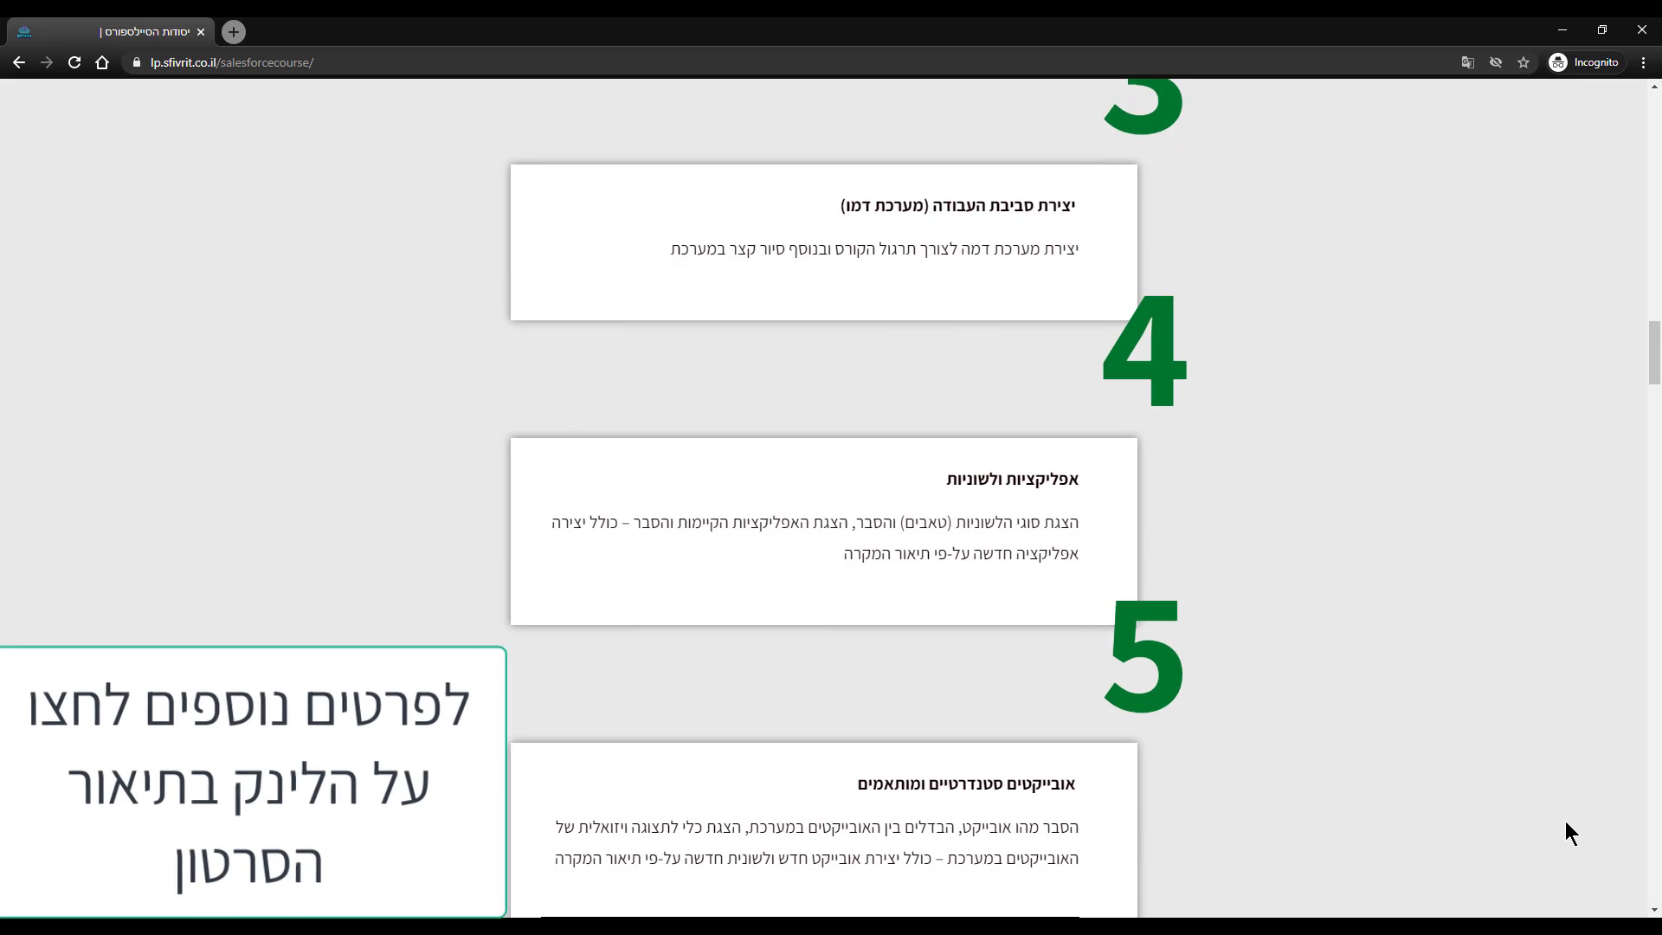
pyautogui.scroll(-7, 1566, 822)
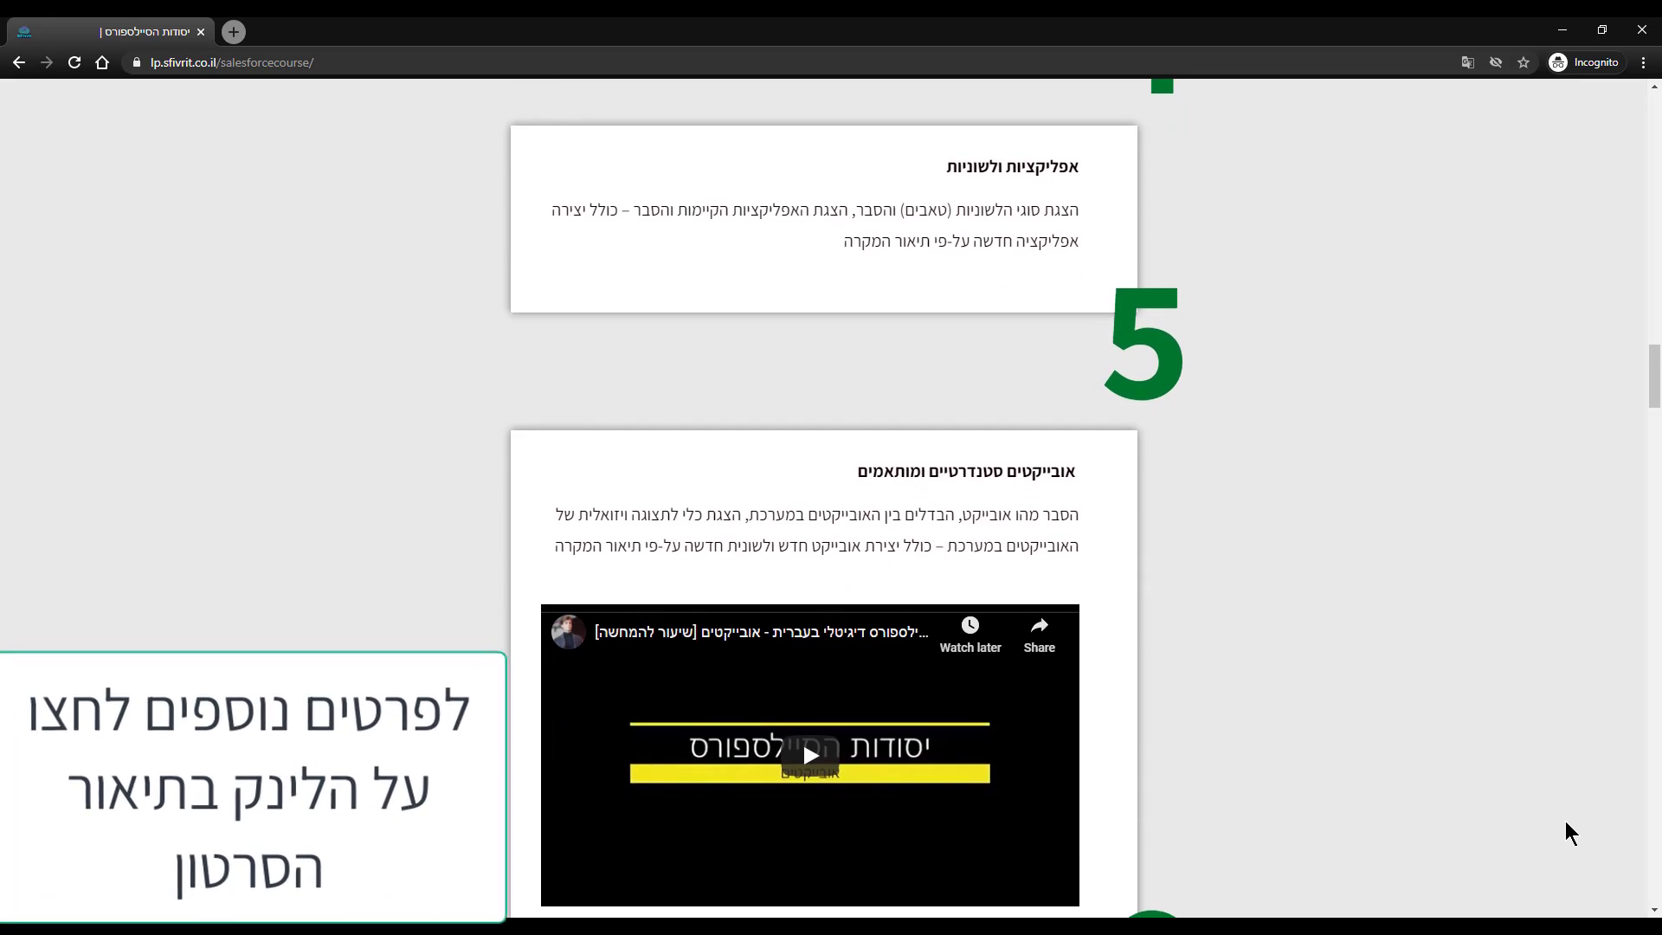
pyautogui.scroll(-3, 1566, 822)
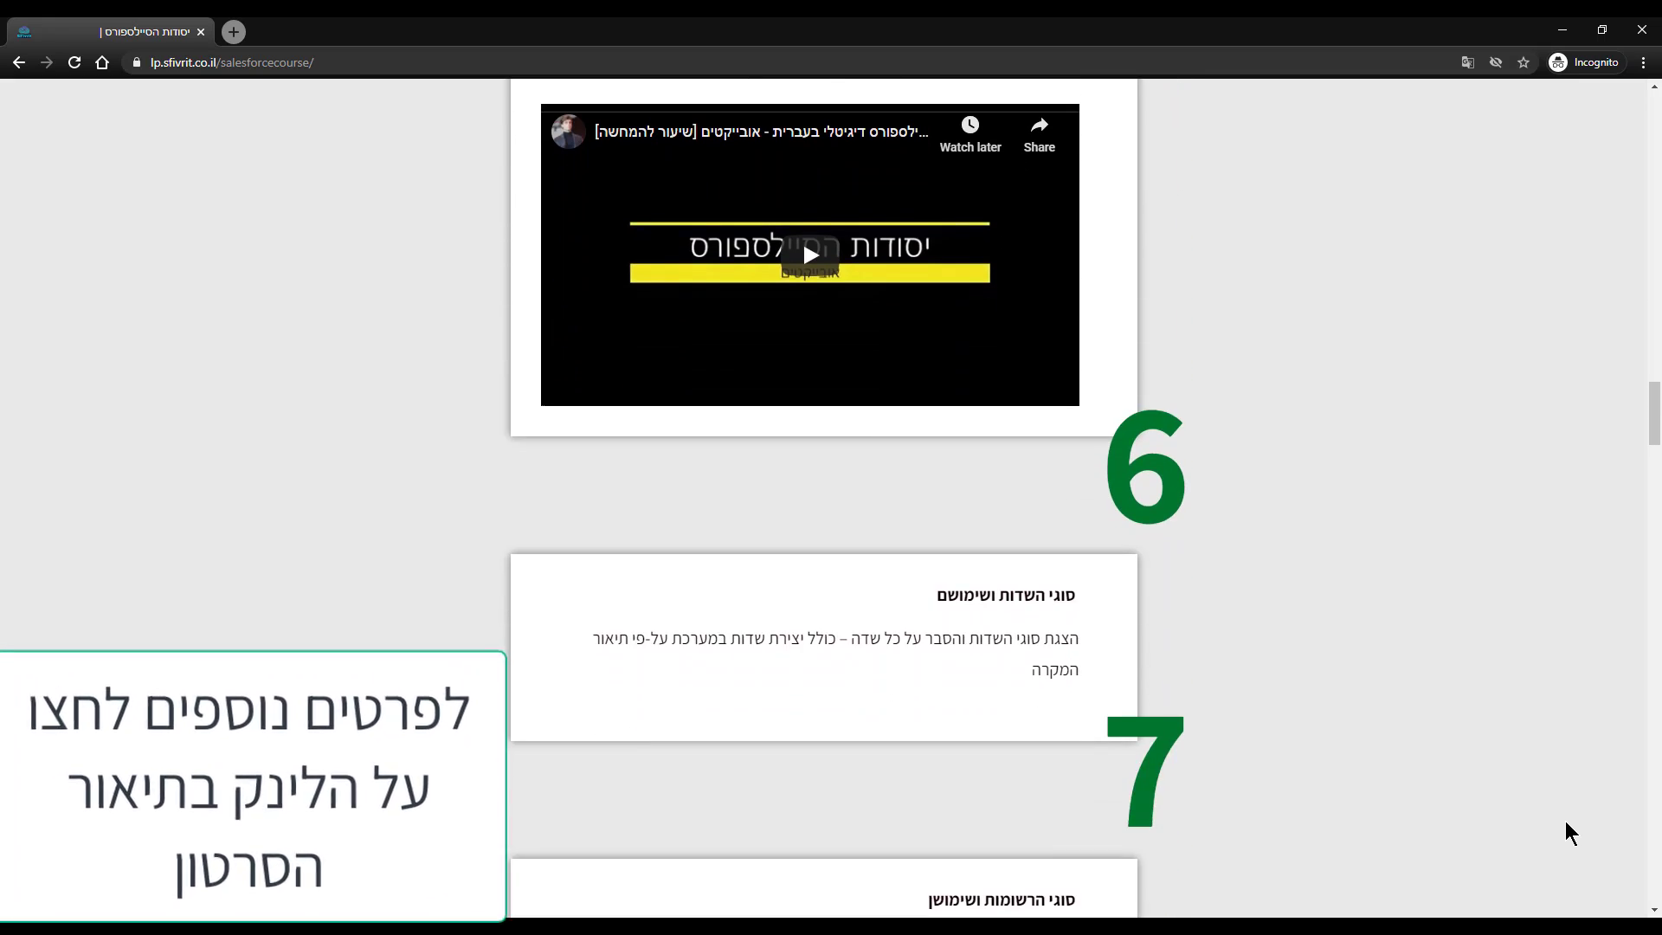
pyautogui.scroll(-7, 1565, 823)
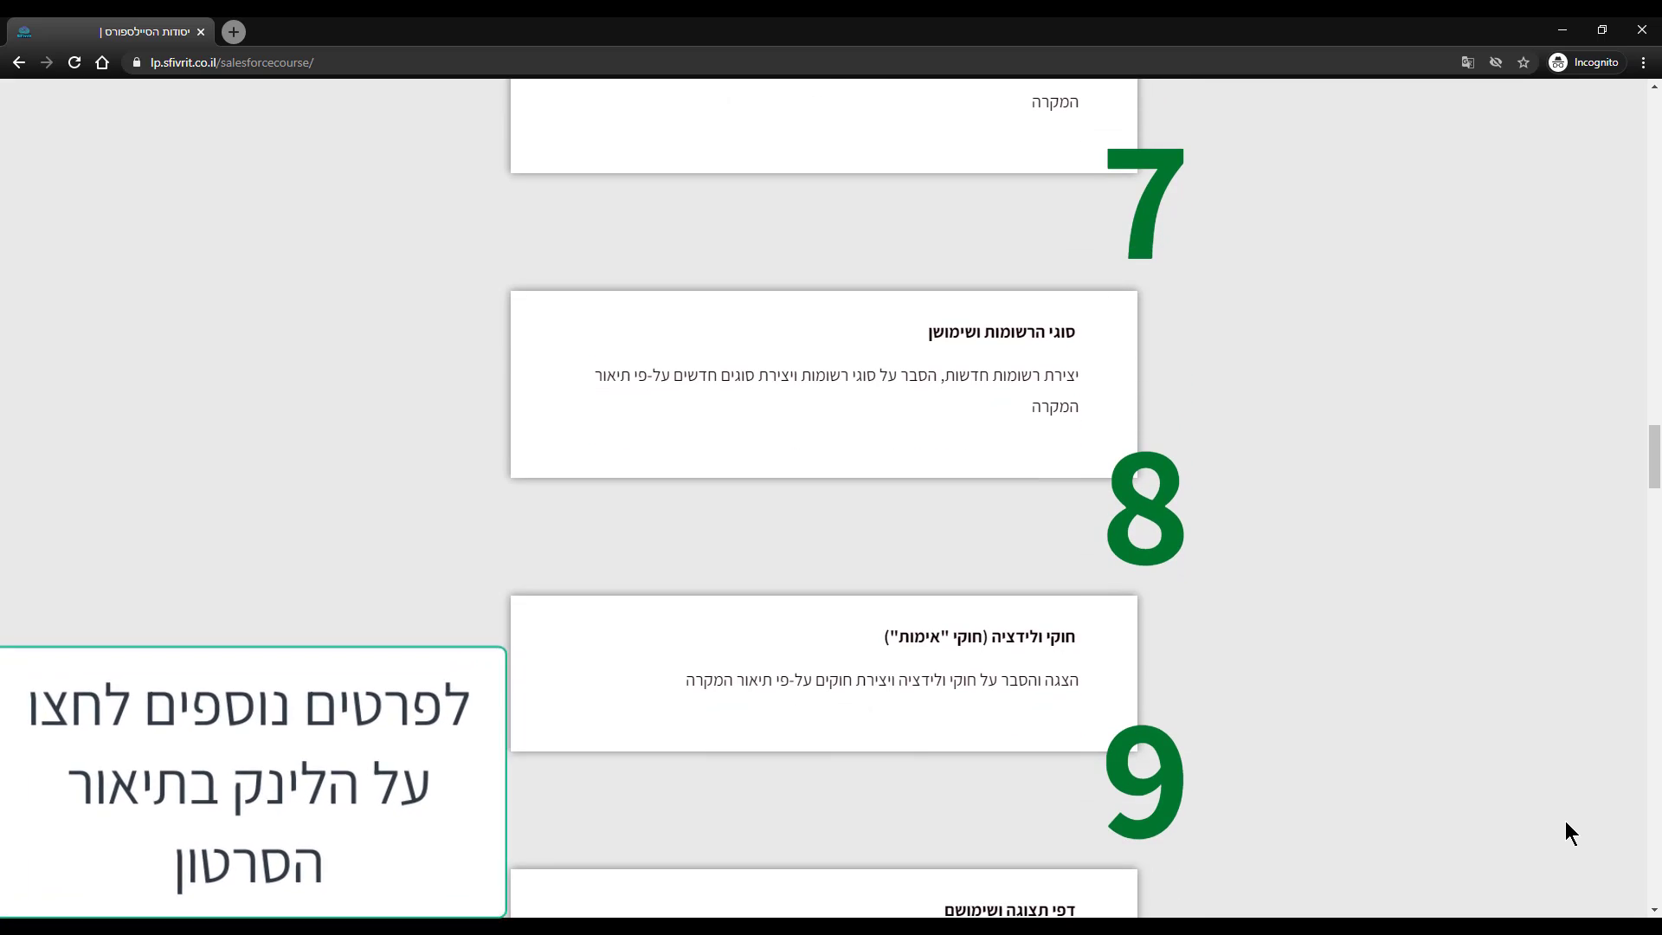
pyautogui.scroll(-6, 1565, 822)
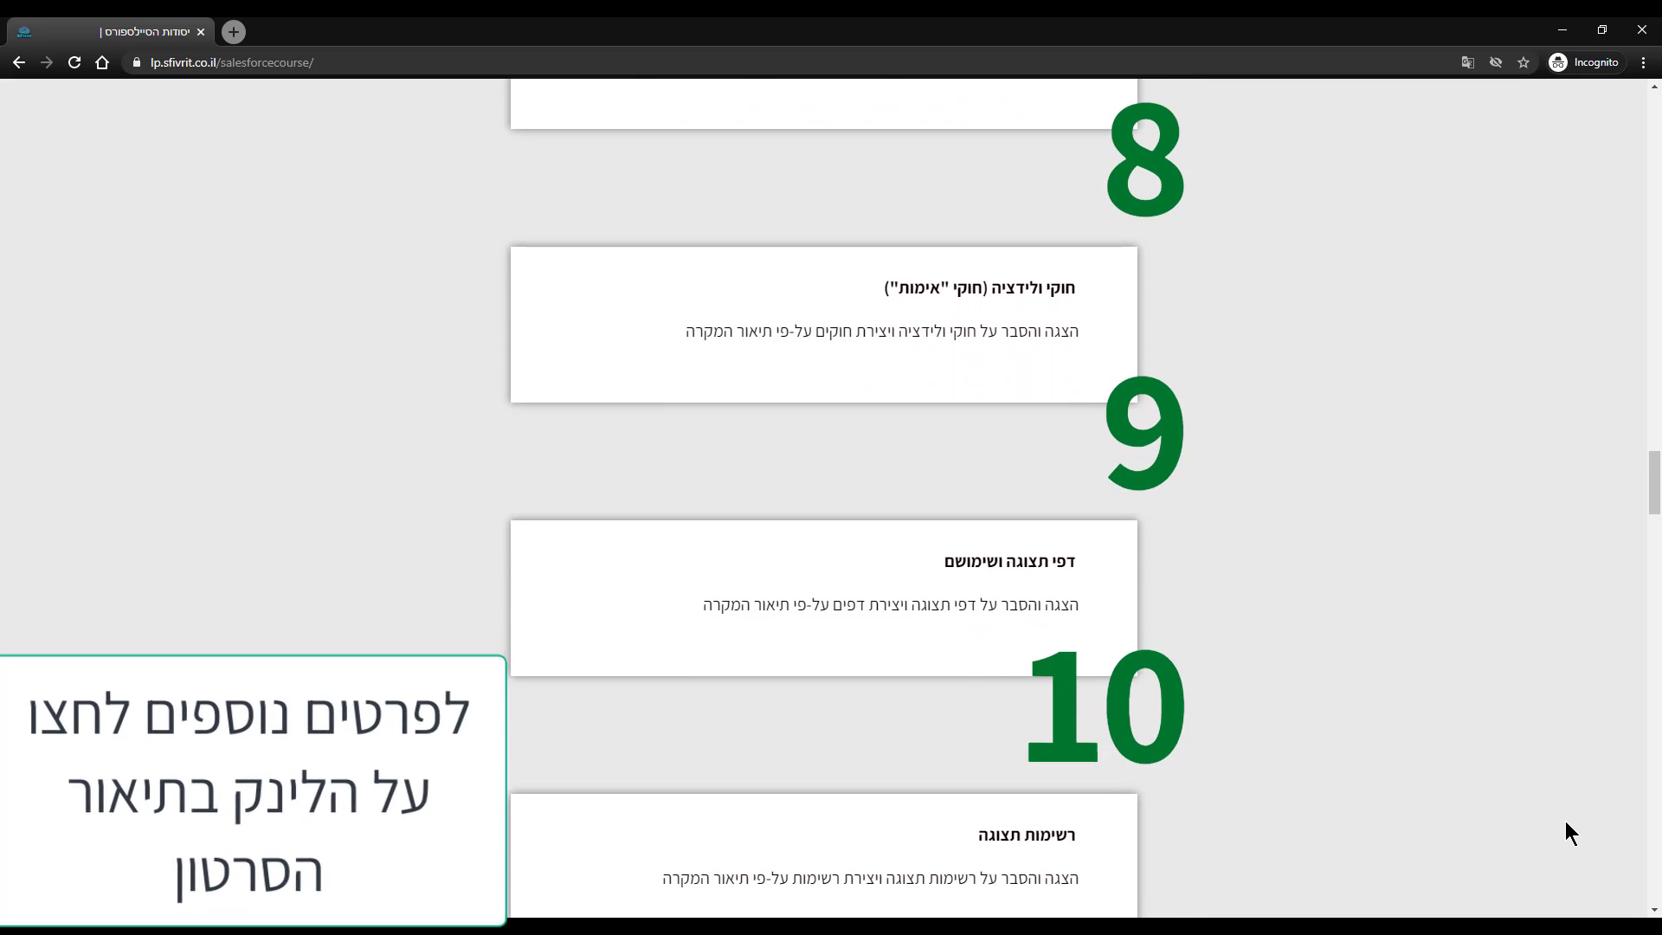
pyautogui.scroll(-2, 1565, 833)
pyautogui.scroll(-3, 1565, 833)
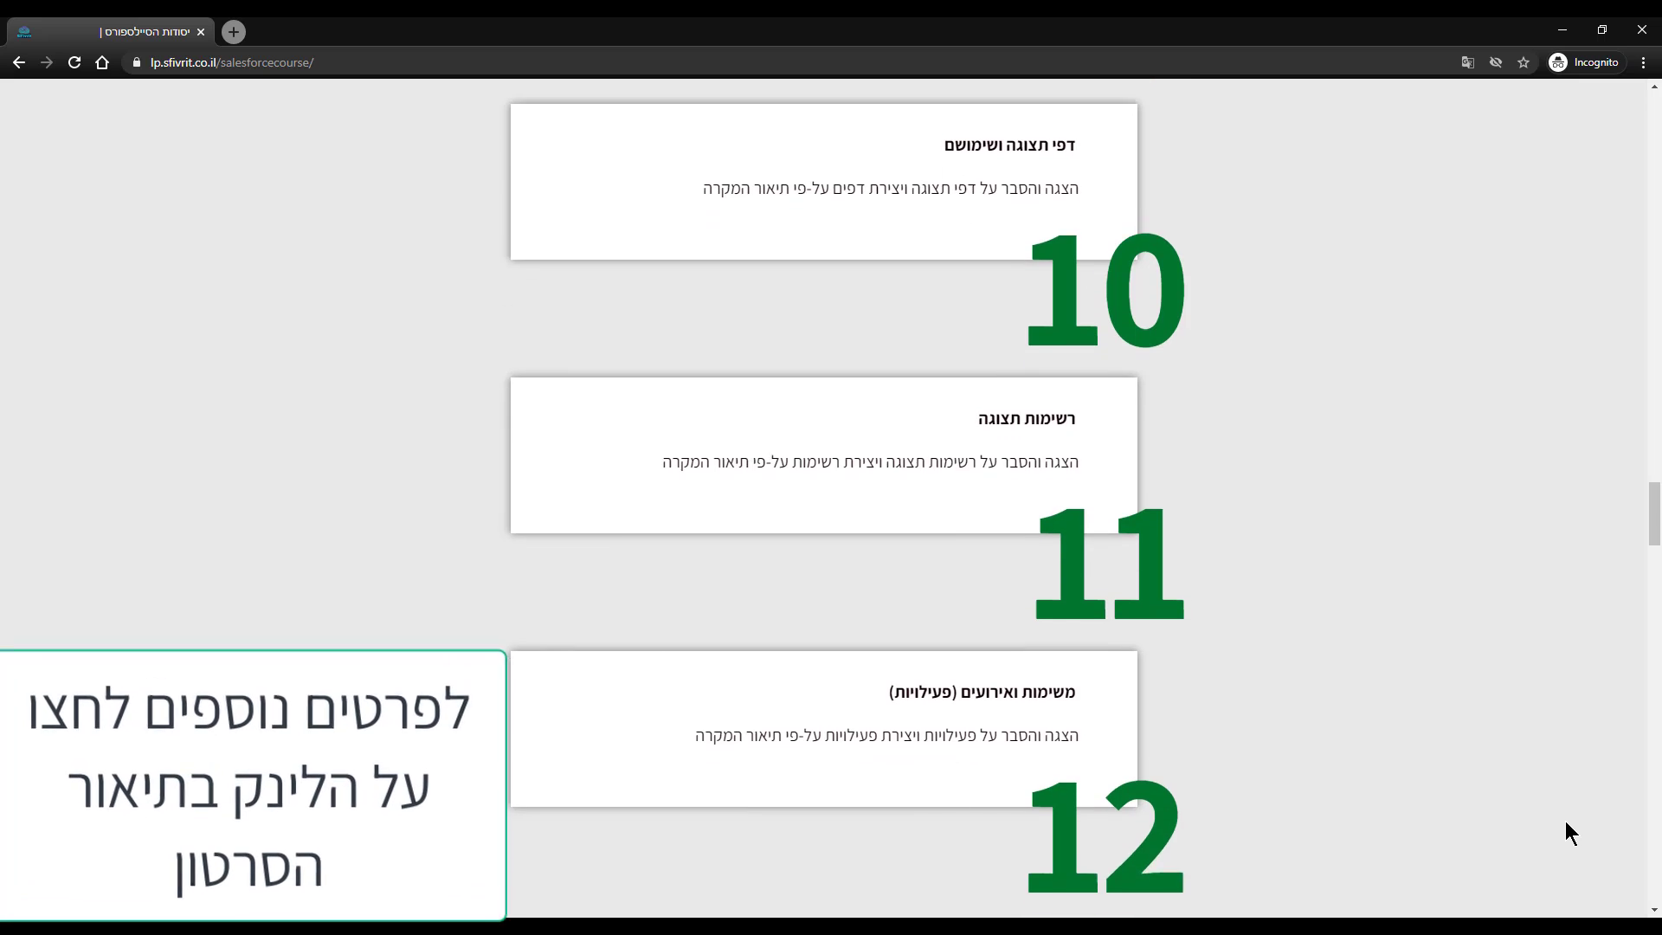
pyautogui.scroll(-3, 1565, 823)
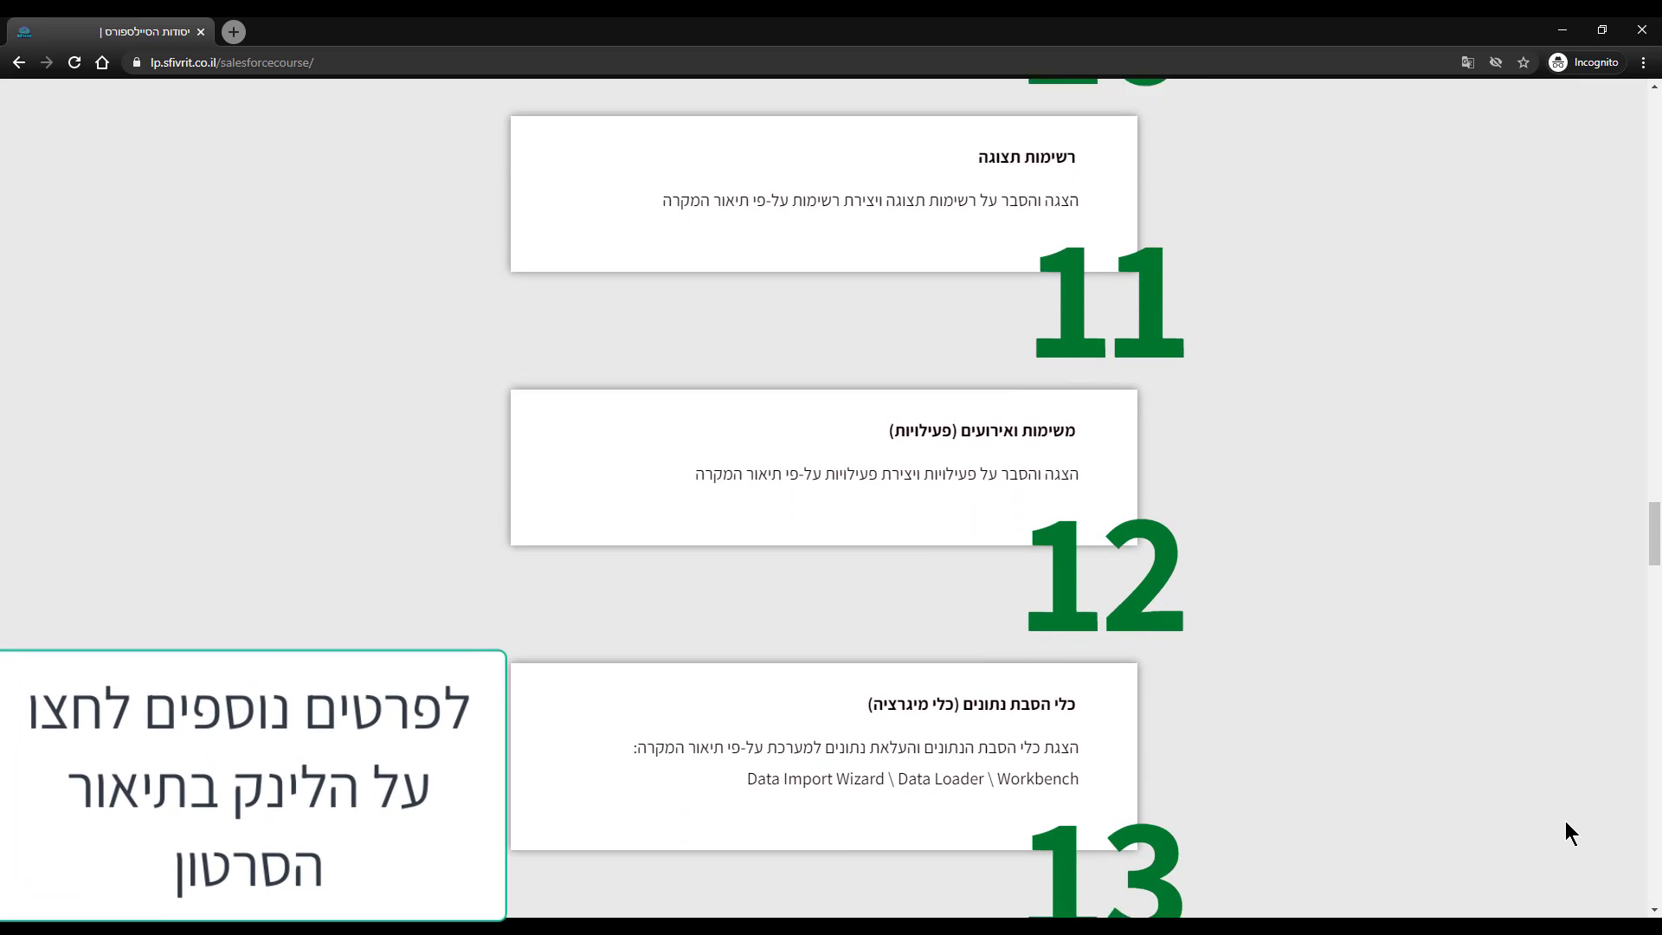
pyautogui.scroll(-4, 1565, 823)
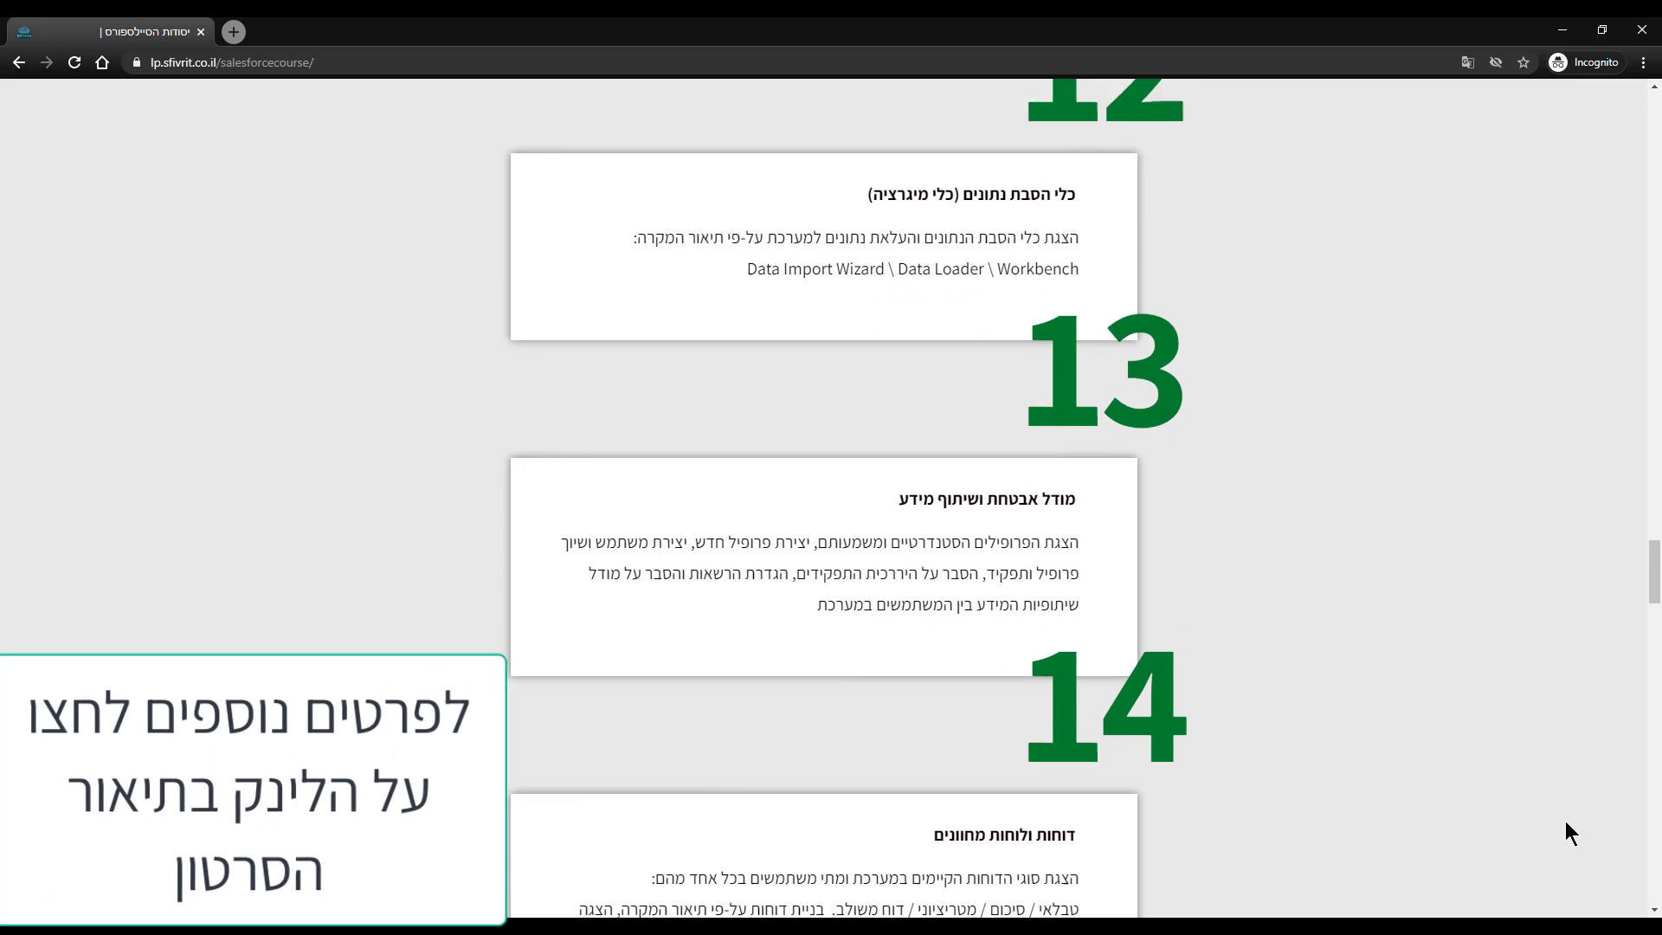
pyautogui.scroll(-3, 1565, 833)
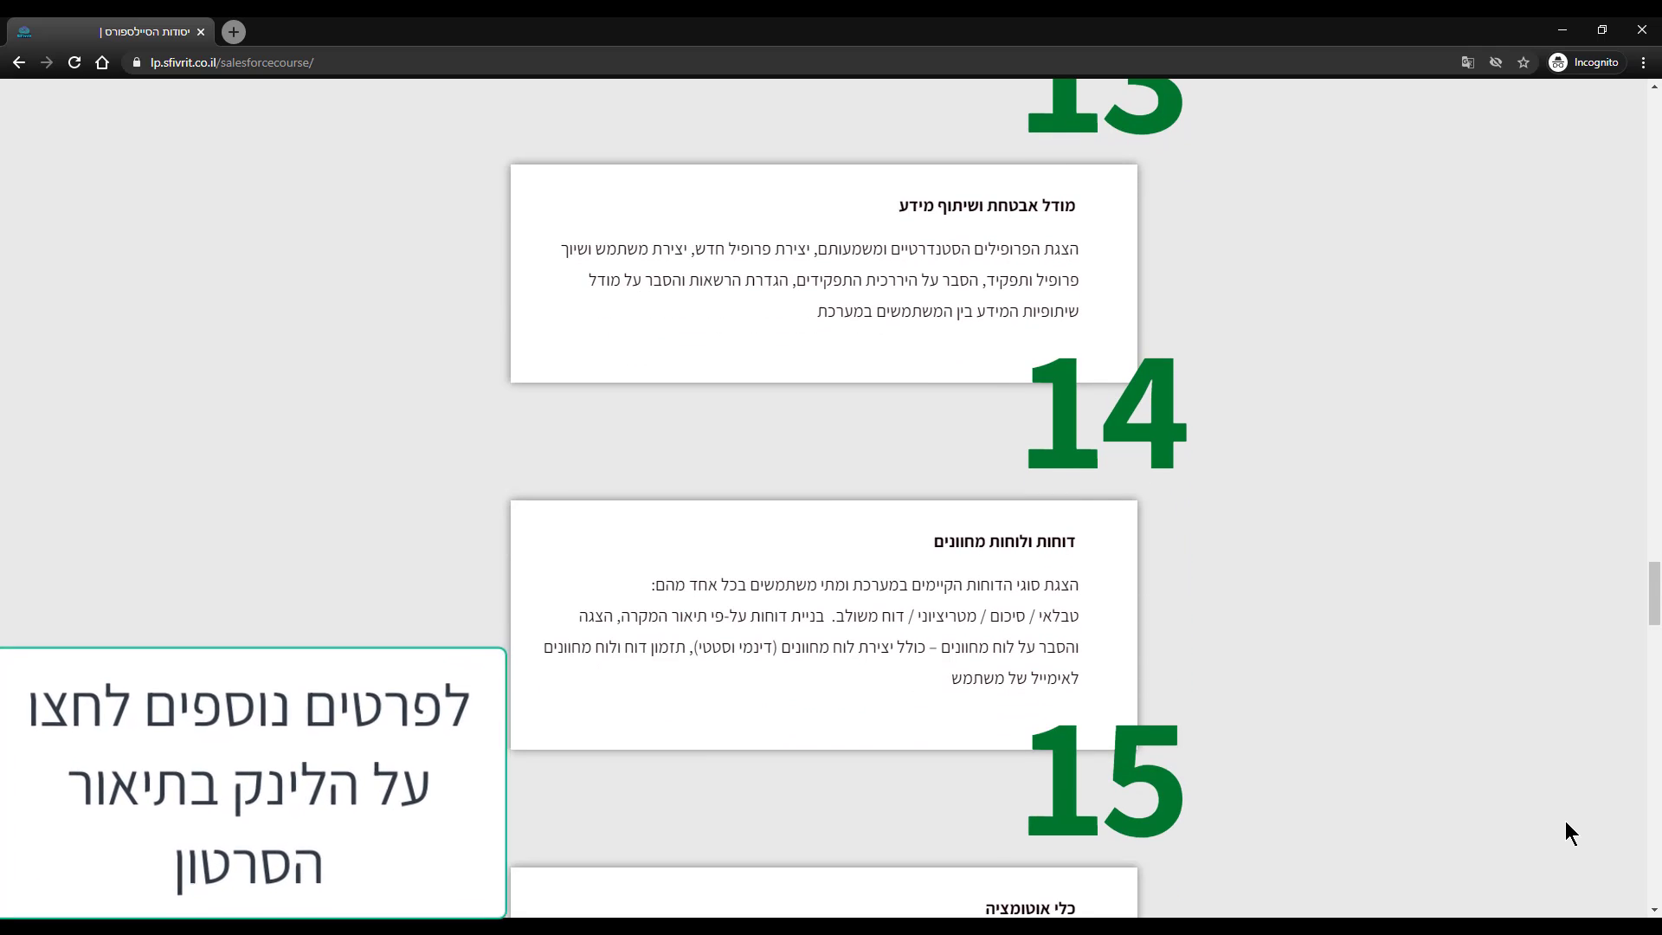
pyautogui.scroll(-3, 1569, 833)
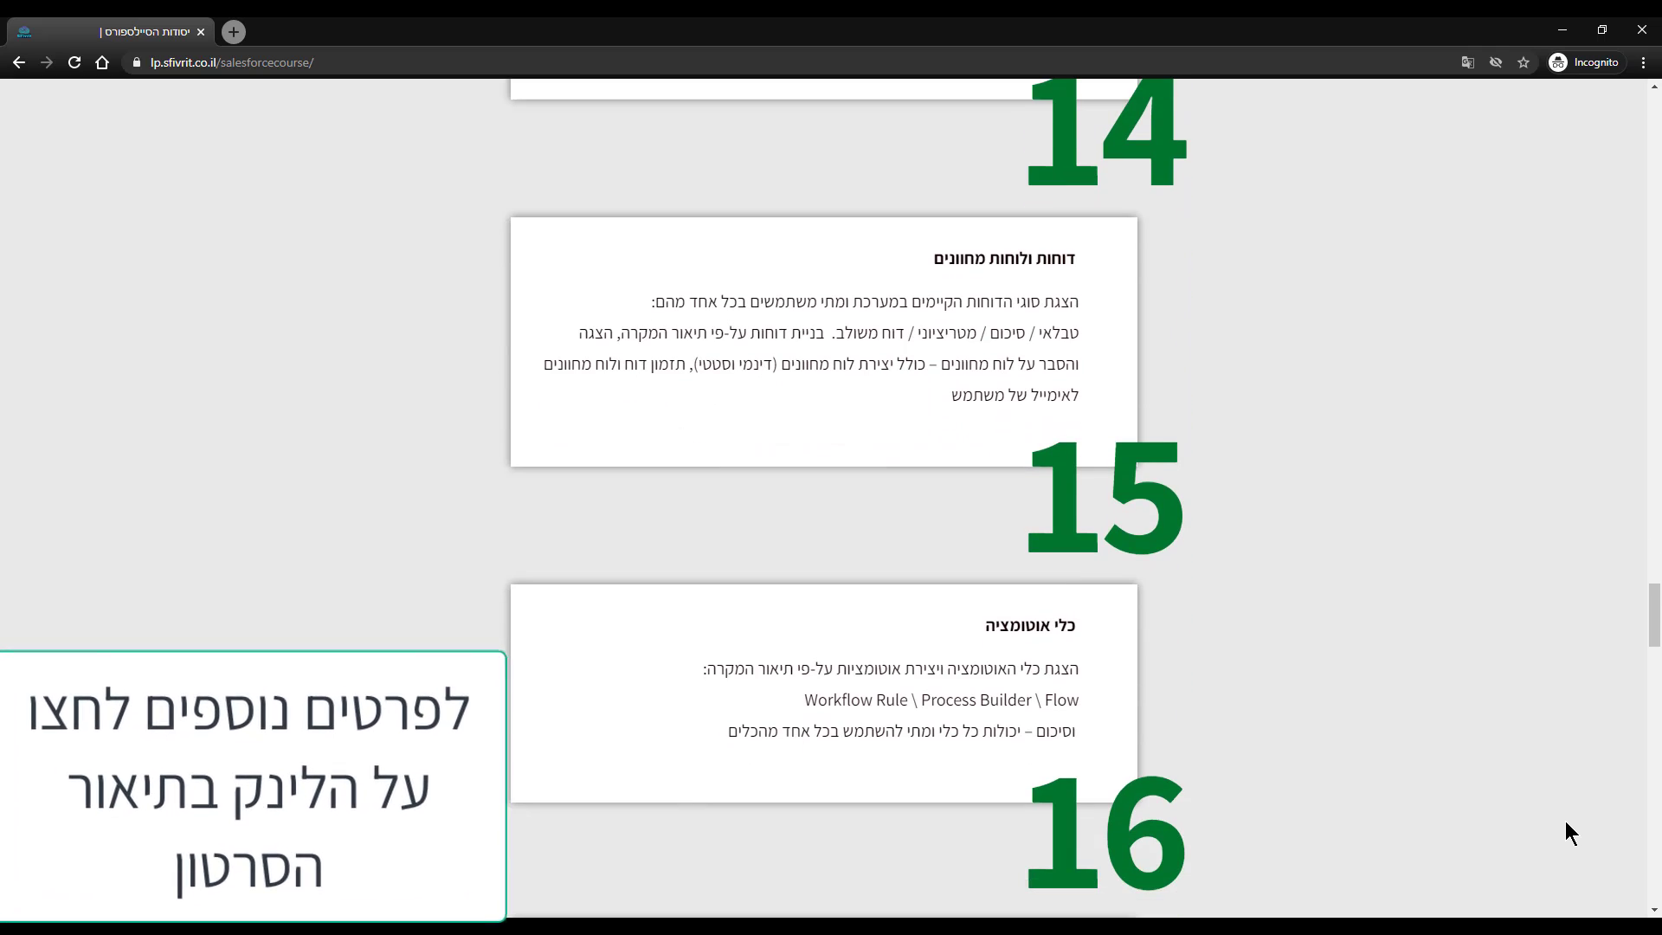
pyautogui.scroll(-3, 1565, 822)
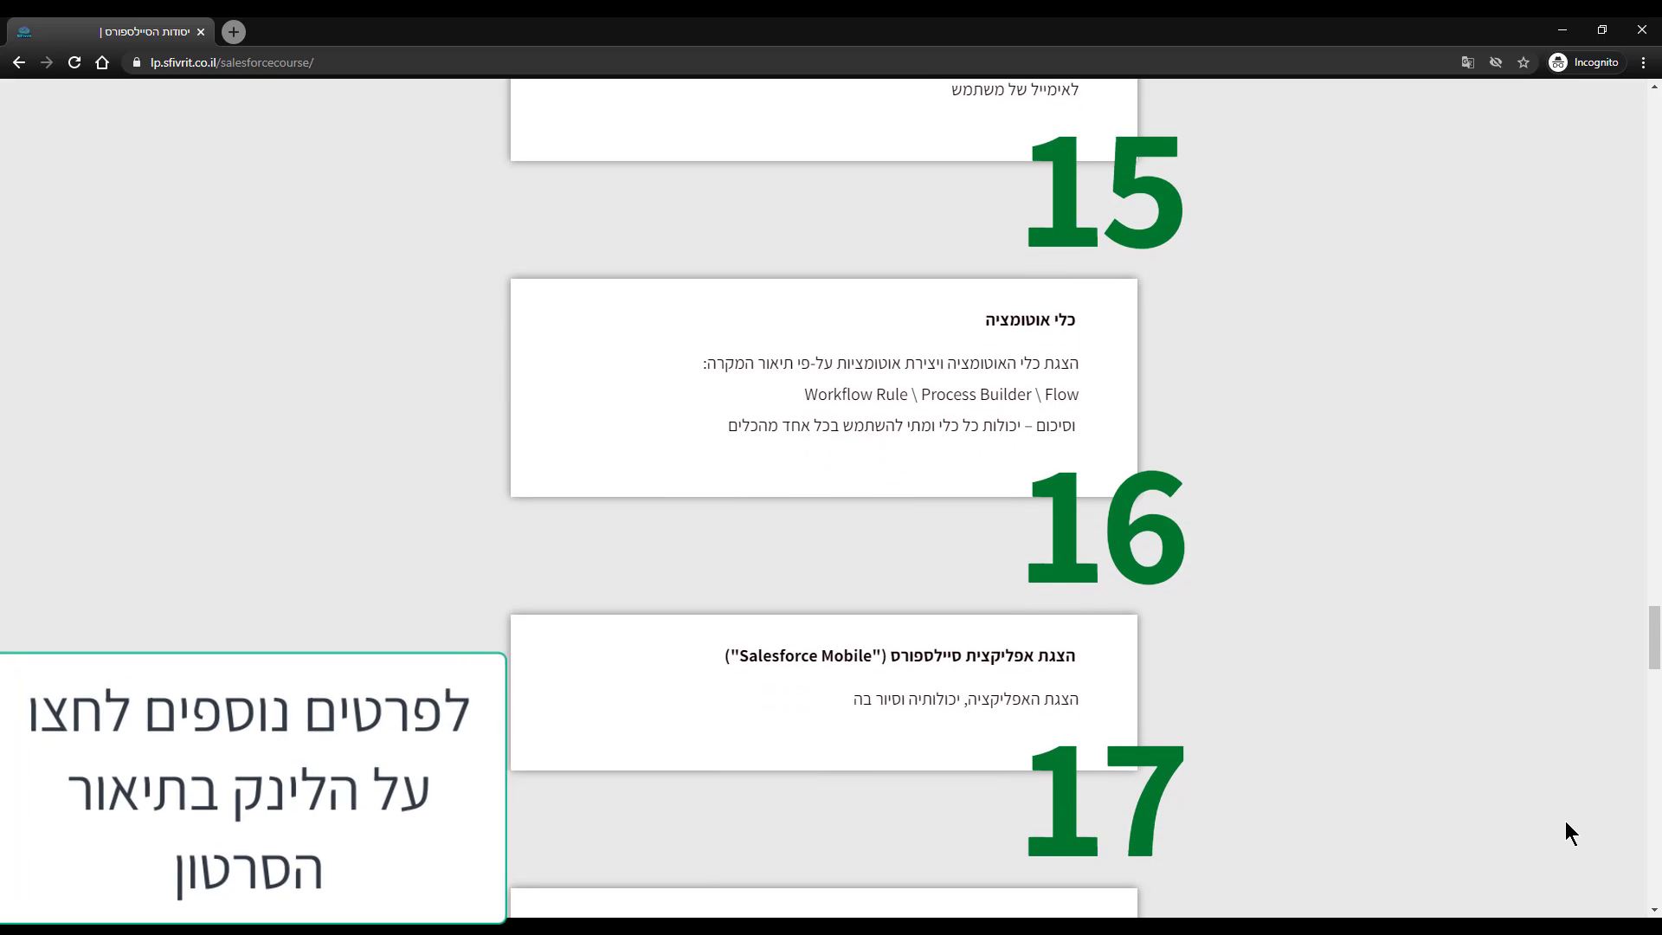
pyautogui.scroll(-7, 1566, 822)
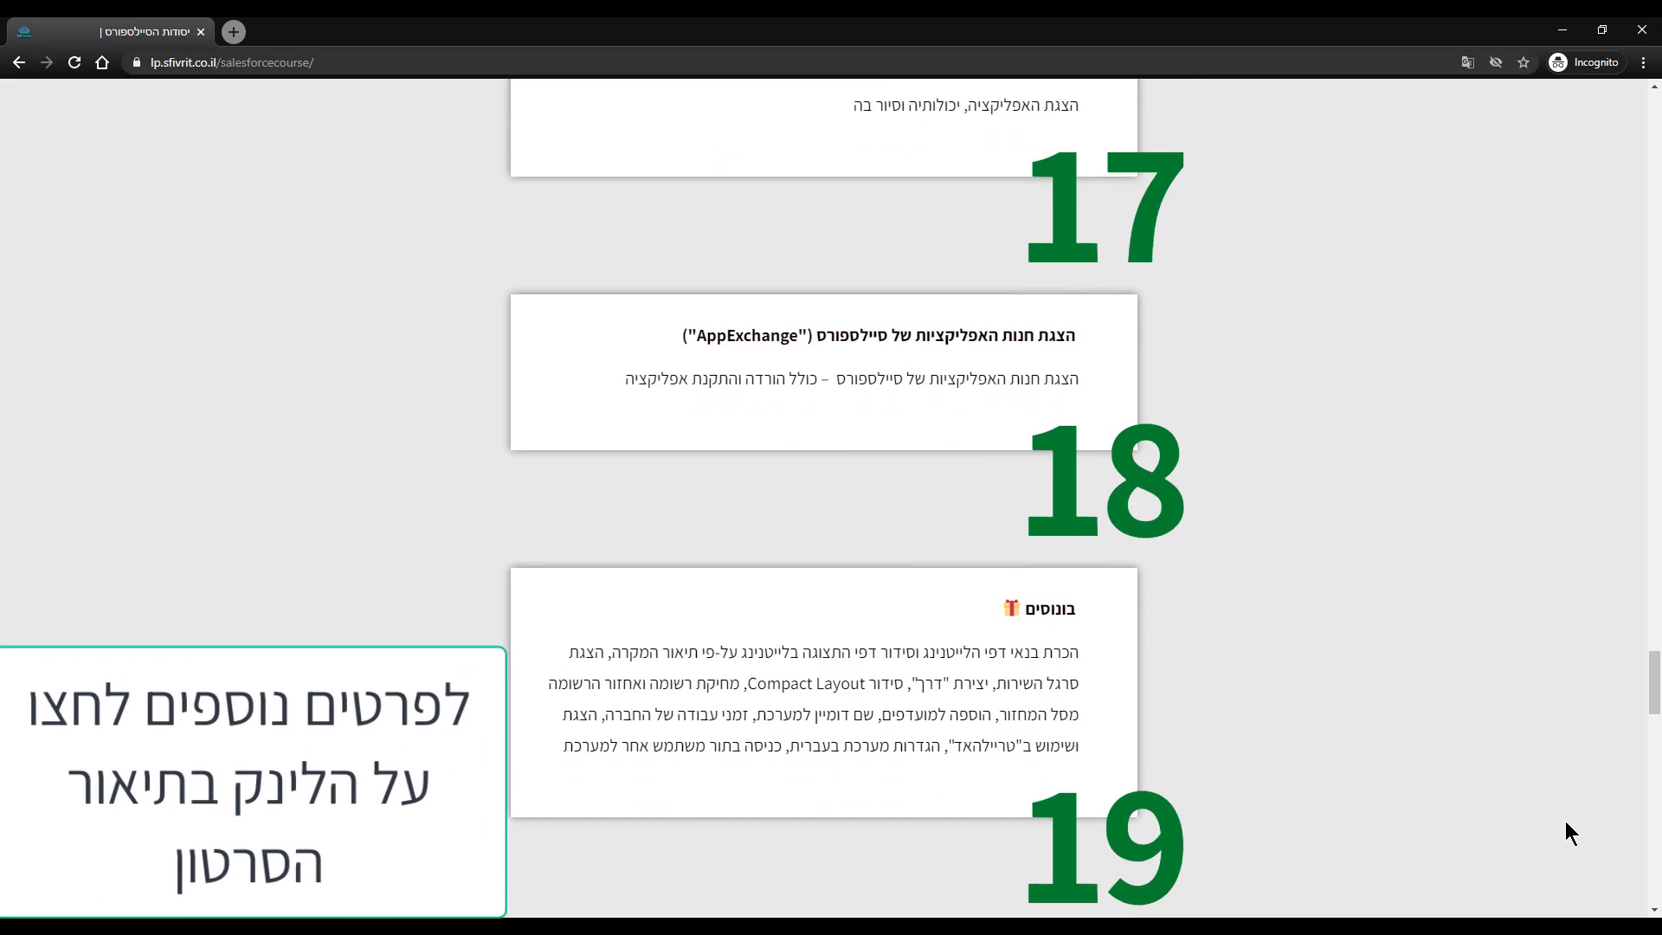
pyautogui.scroll(-2, 1565, 822)
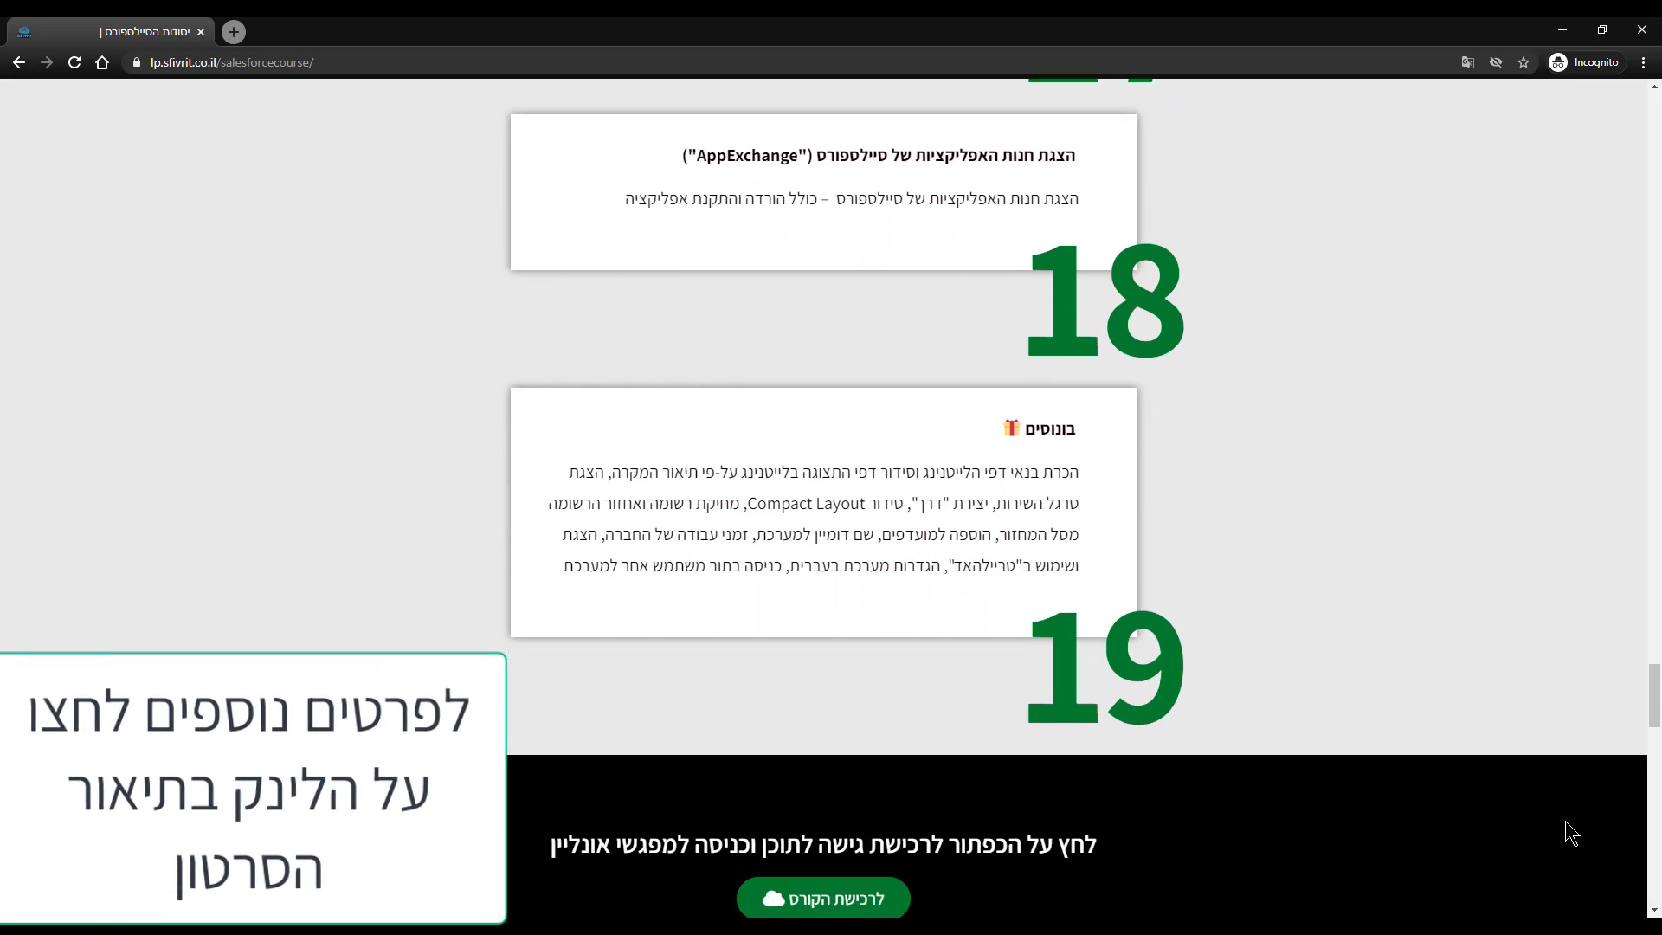